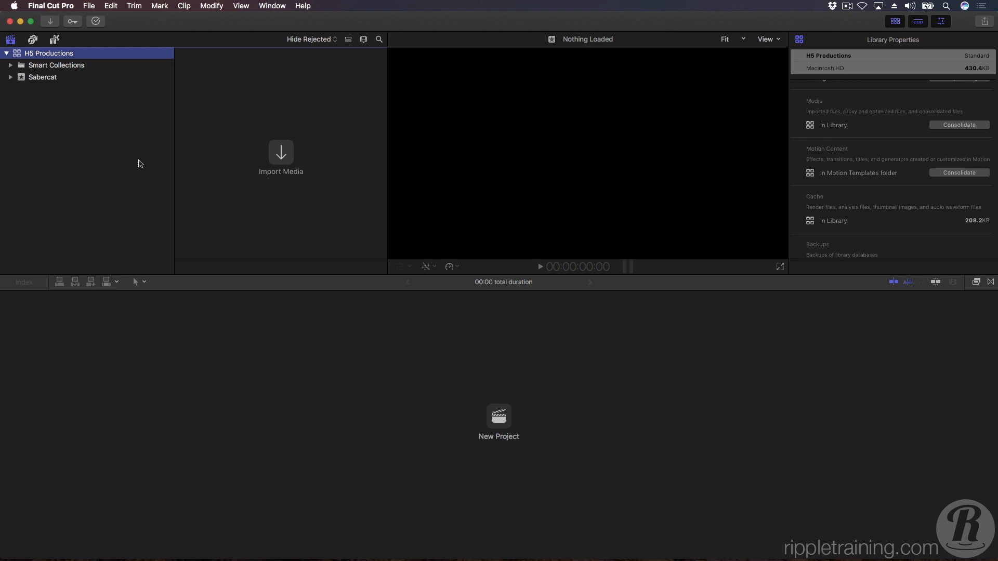
# - Open the Final Cut Pro X Help and expand the "Import and analyze media" topic
pyautogui.click(304, 6)
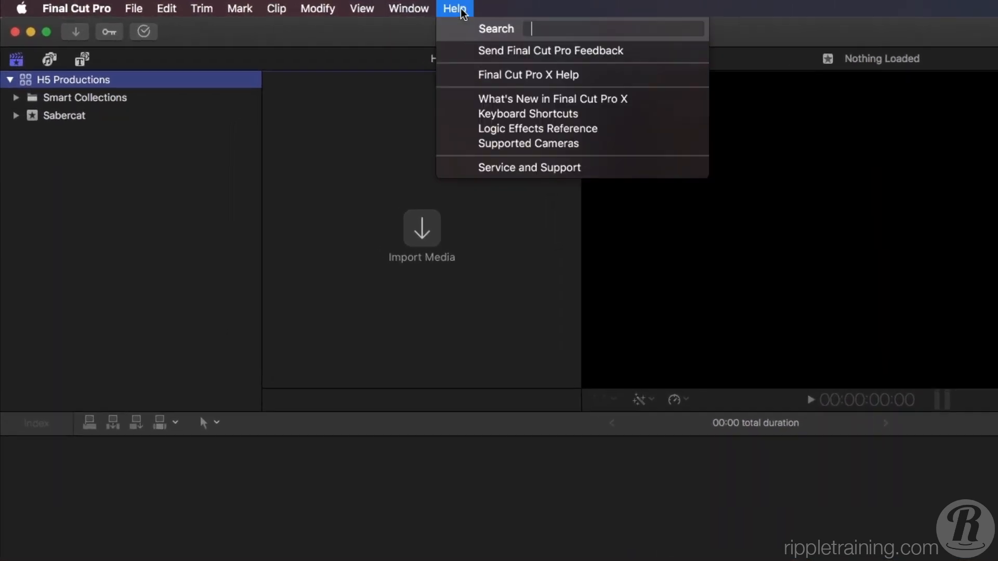
pyautogui.click(463, 75)
pyautogui.click(333, 168)
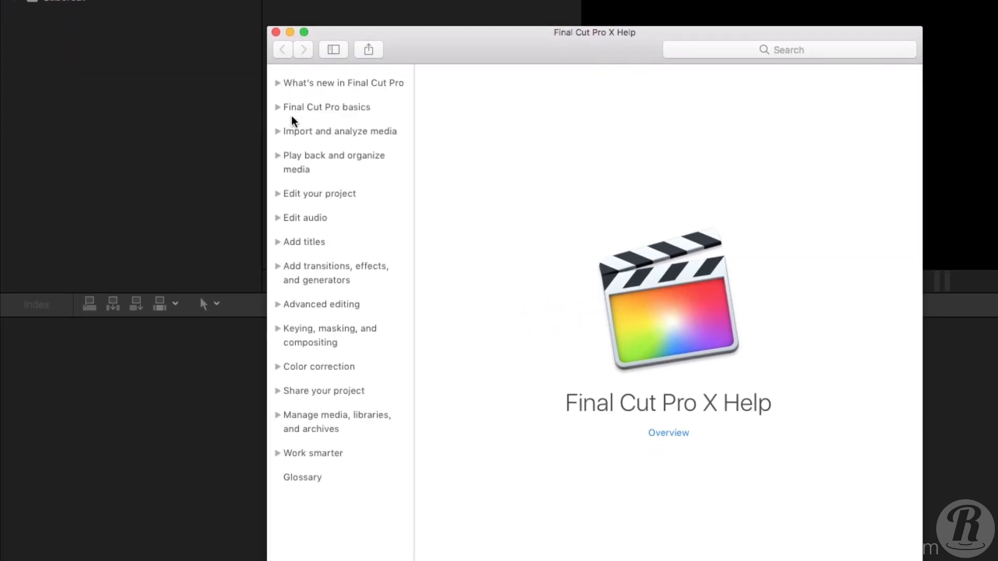
pyautogui.click(277, 133)
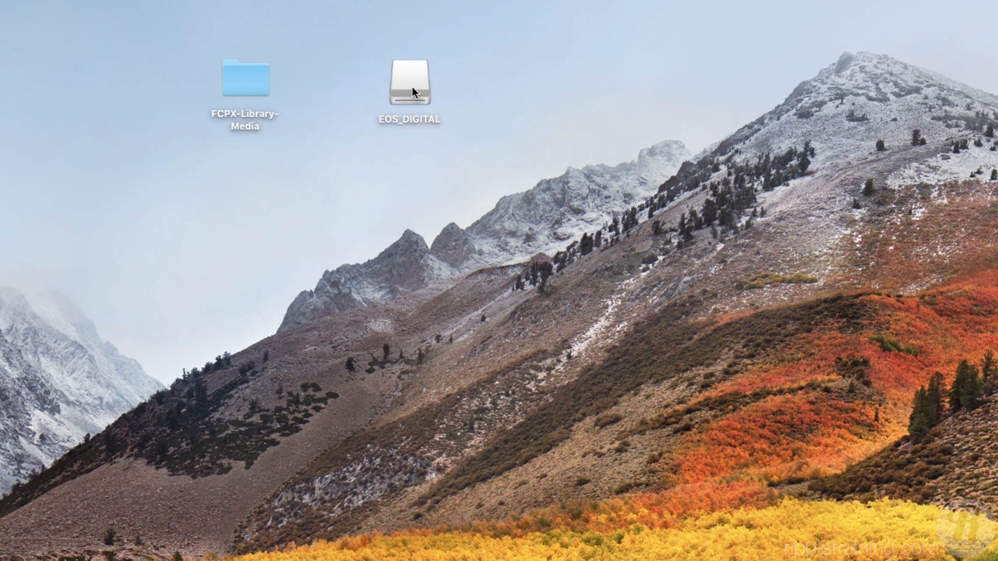
# - In Finder, look through the 100EOS5D folder inside DCIM on the EOS_DIGITAL card, and the FCPX-Library-Media folder on the desktop
pyautogui.doubleClick(414, 88)
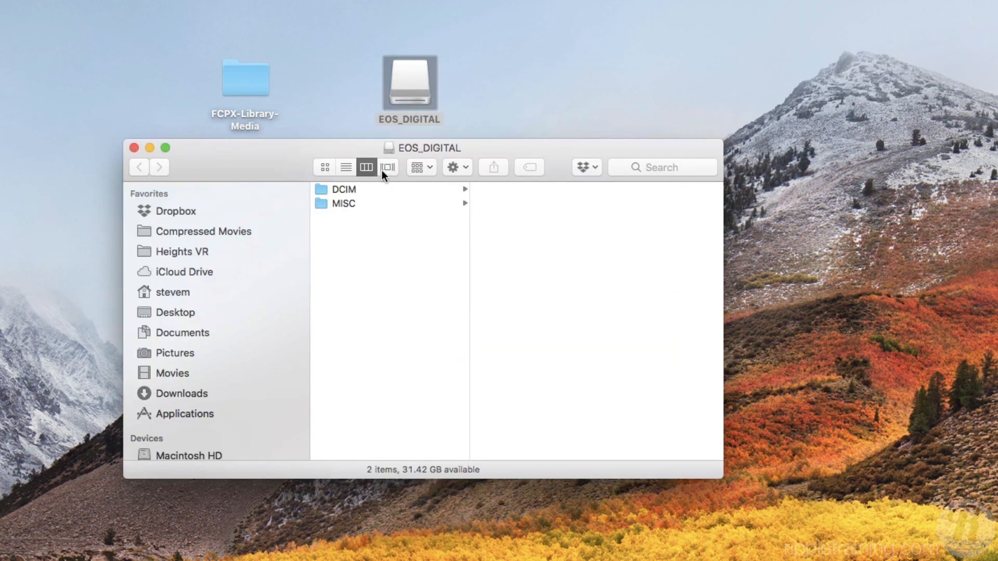
pyautogui.click(354, 191)
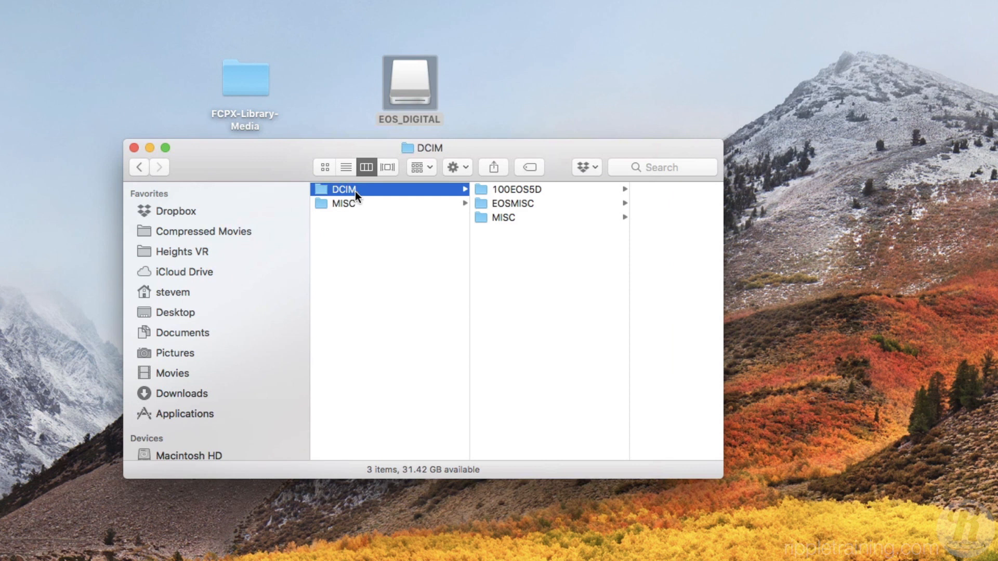
pyautogui.click(531, 190)
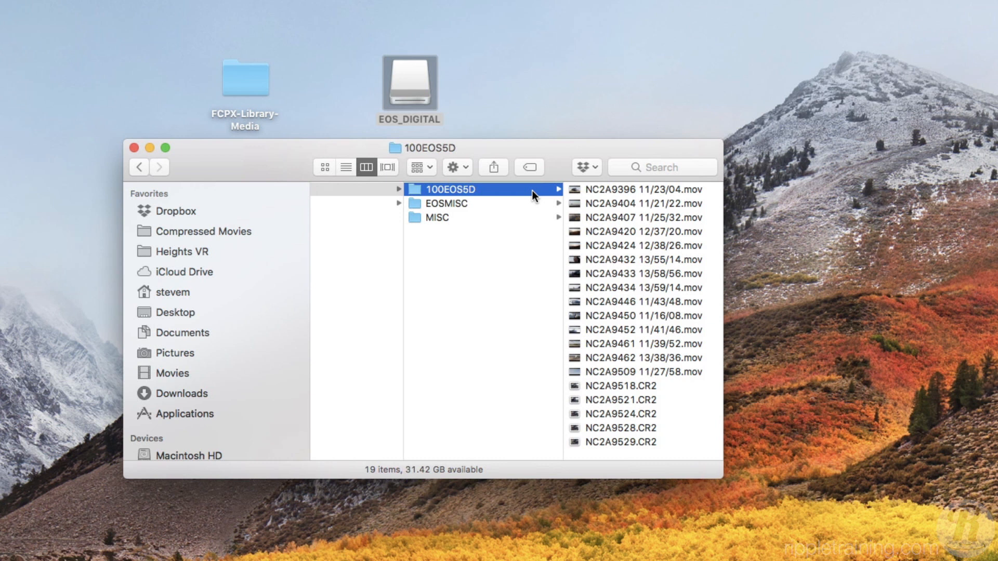
pyautogui.press('super+w')
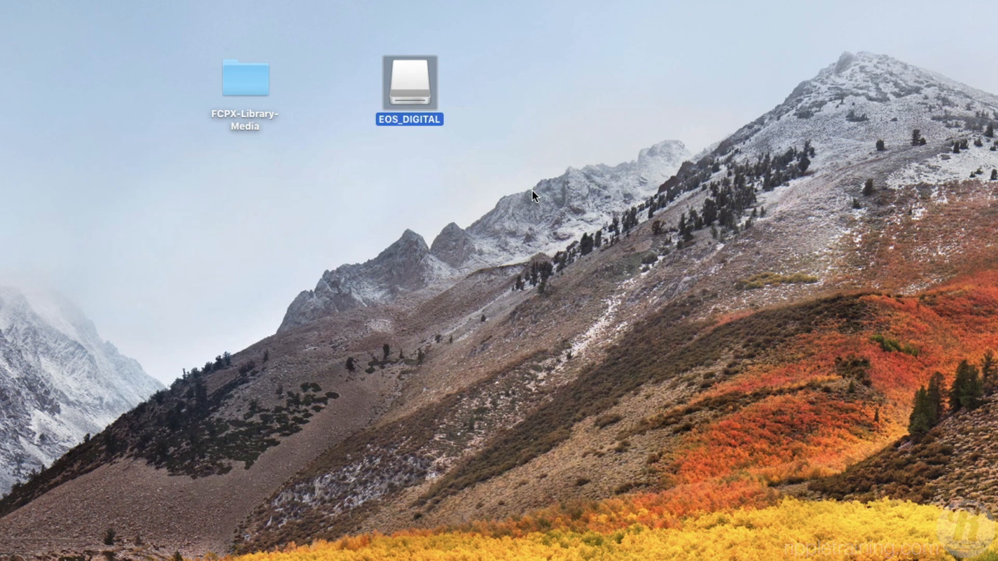
pyautogui.doubleClick(251, 89)
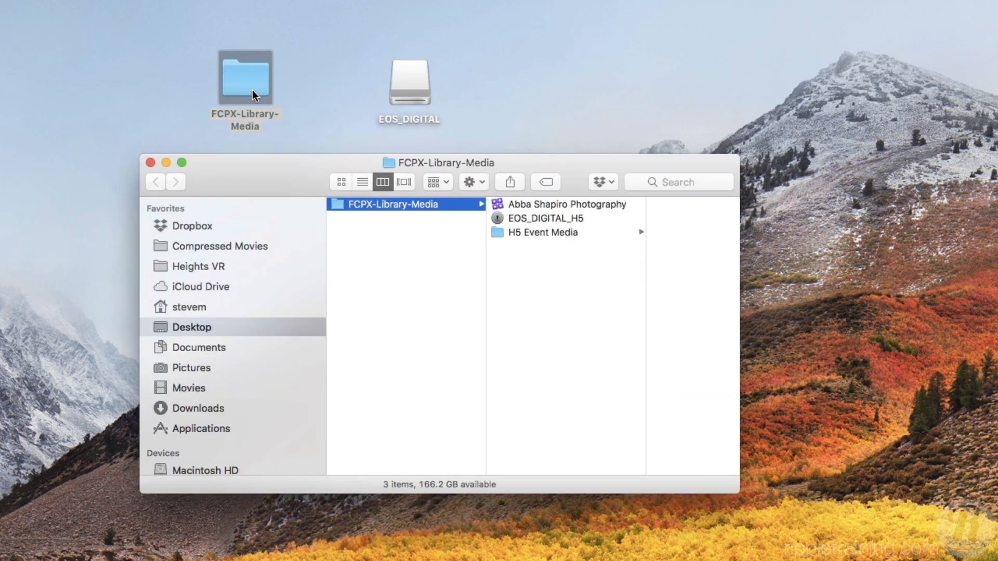
pyautogui.click(337, 185)
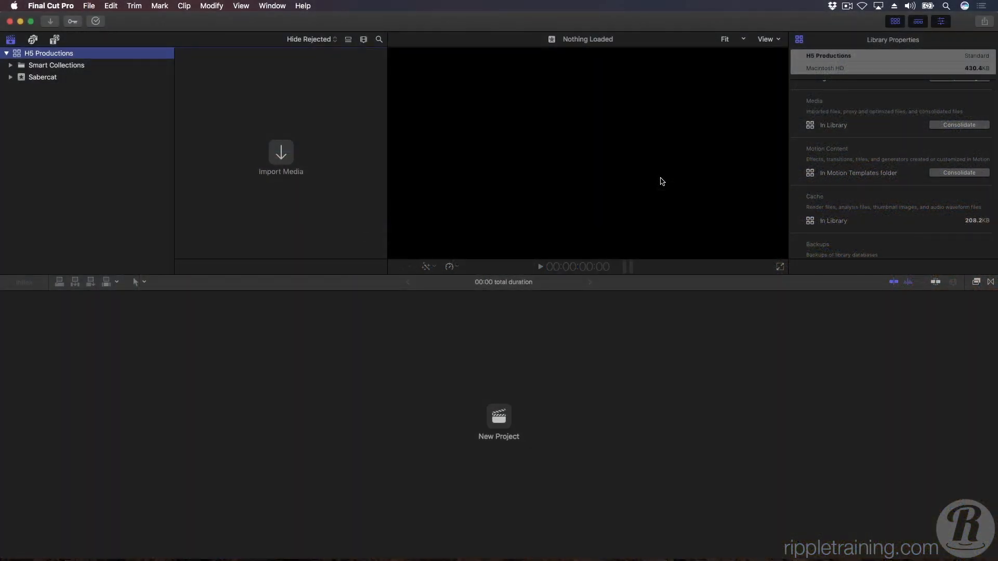
# - Switch to Final Cut Pro, open the Media Import window and choose the EOS_DIGITAL camera card as the source
pyautogui.press('super+i')
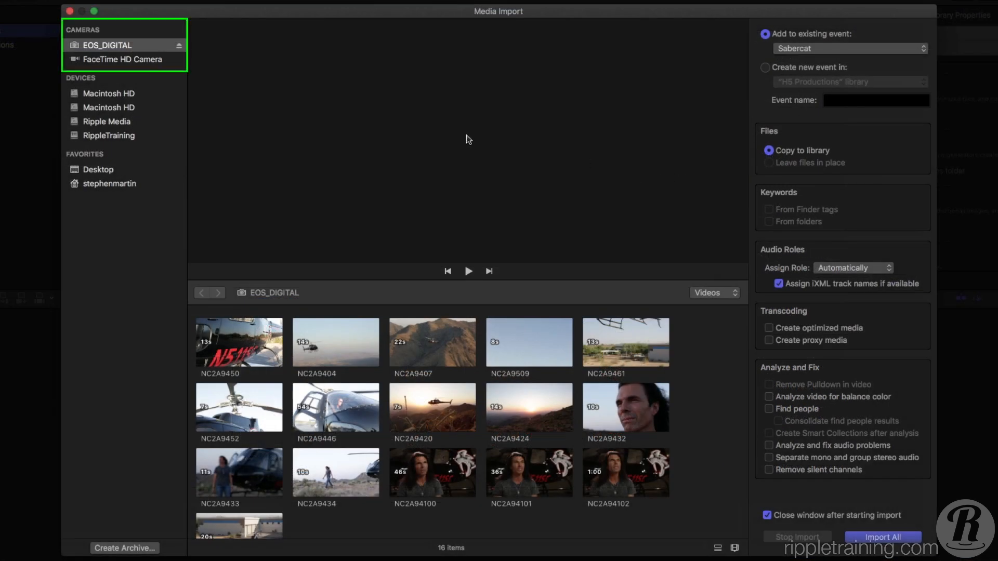
pyautogui.click(156, 46)
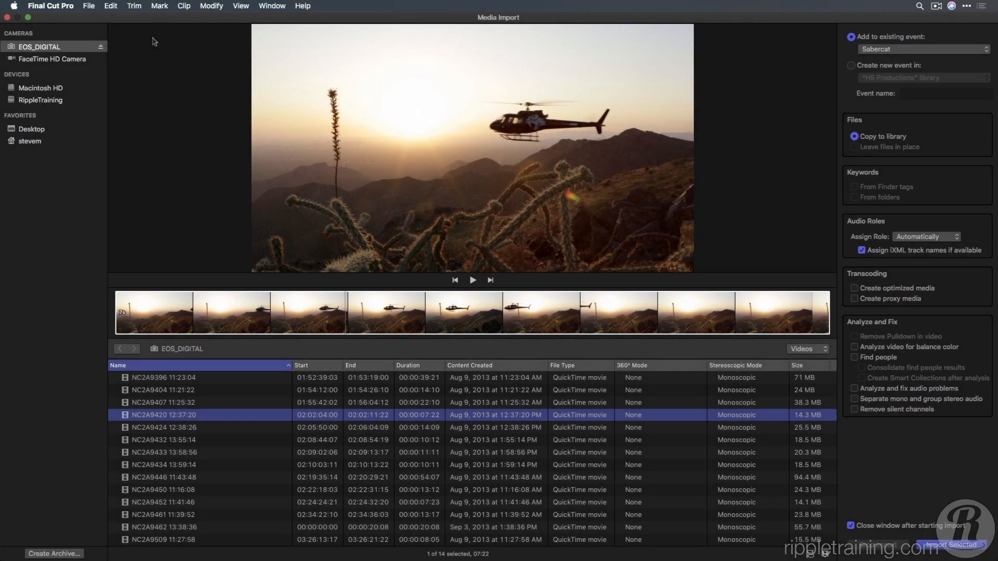
# - Browse to the Desktop, expand the EOS_DIGITAL_H5 archive in FCPX-Library-Media and select clip NC2A9396 11:23:04
pyautogui.click(32, 133)
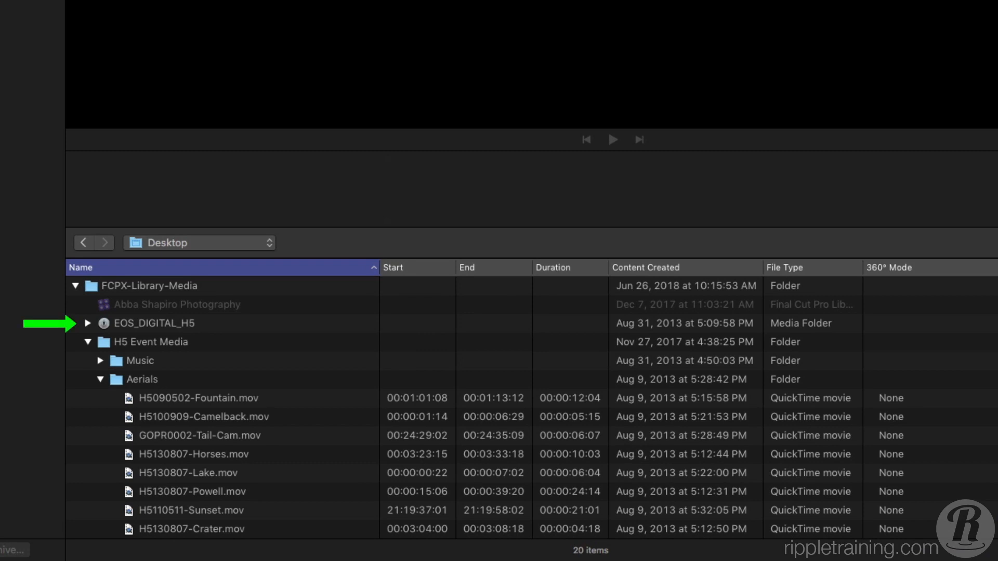
pyautogui.click(88, 323)
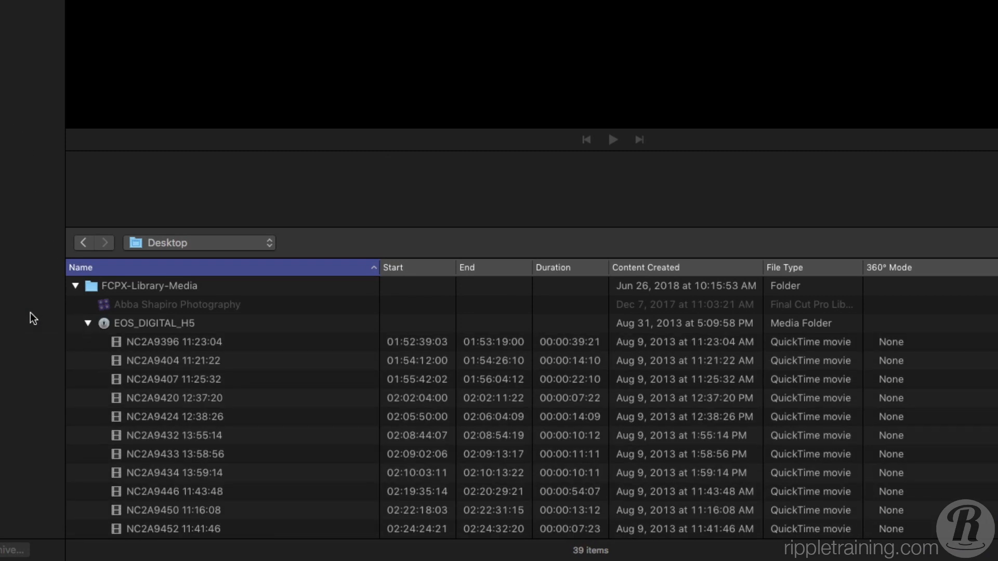
pyautogui.click(142, 341)
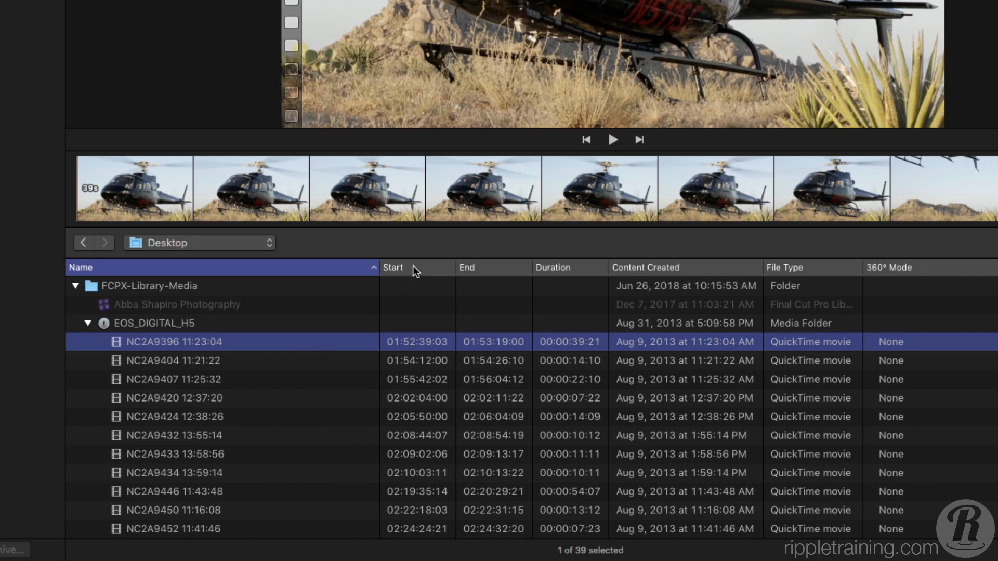
# - Add the Frame Size column to the clip list in the Media Import window
pyautogui.moveTo(412, 268)
pyautogui.mouseDown()
pyautogui.moveTo(612, 271)
pyautogui.moveTo(430, 267)
pyautogui.mouseUp()
pyautogui.rightClick(572, 267)
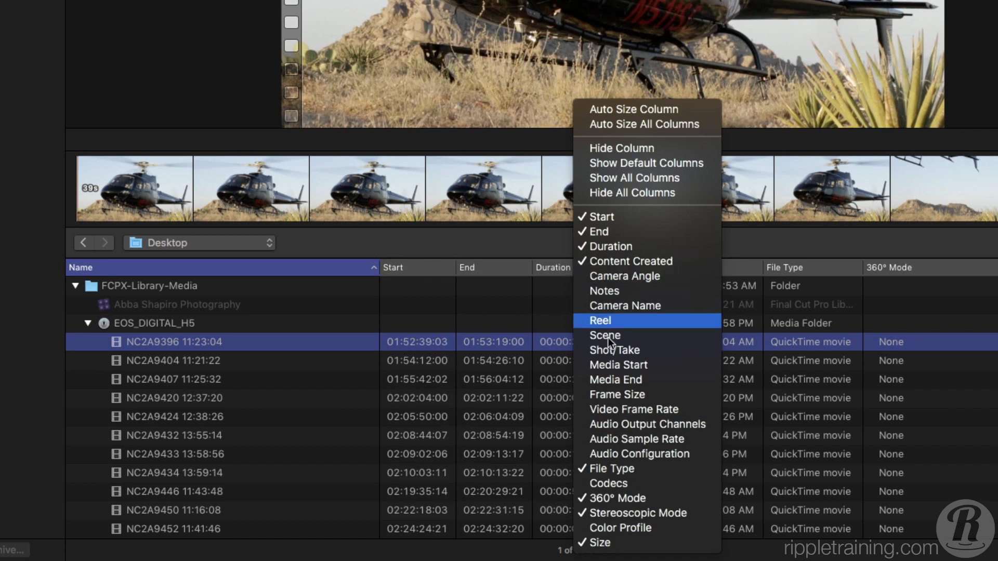
pyautogui.click(607, 395)
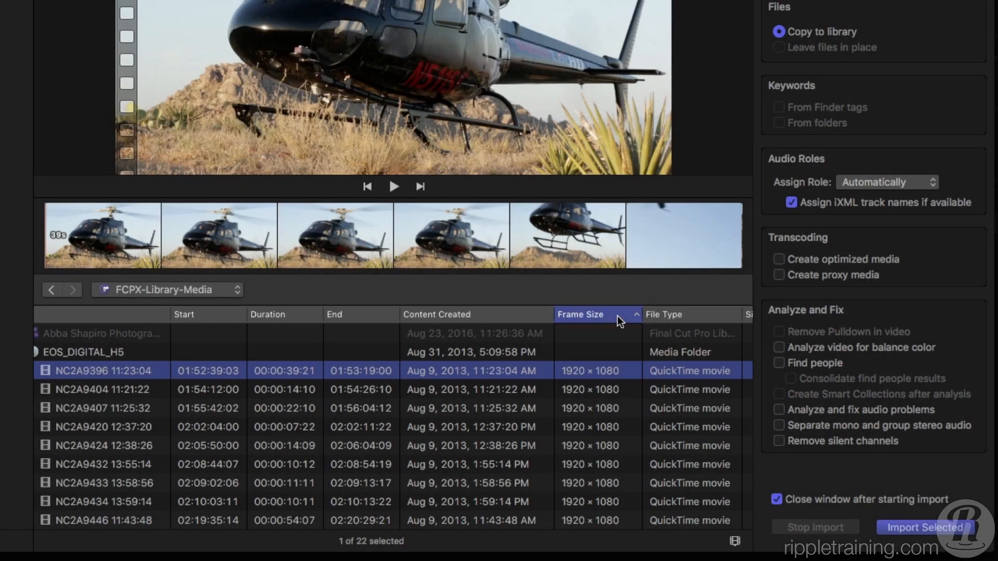
pyautogui.hscroll(-2, 617, 316)
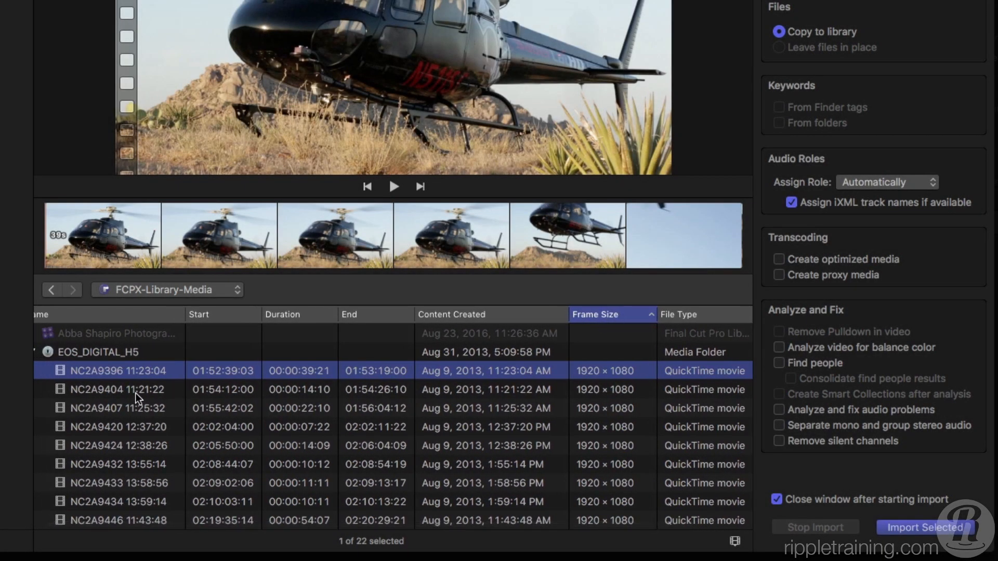
# - Step through the archive's clips from NC2A9396 down to NC2A9433 and back up to NC2A9424 to preview their filmstrips
pyautogui.press('Down')
pyautogui.press('Down')
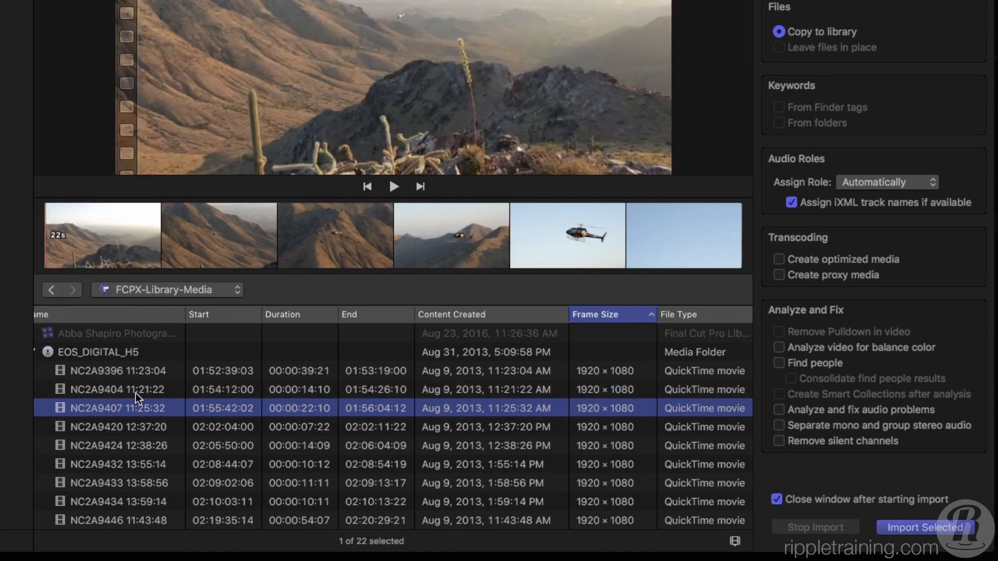
pyautogui.press('Down')
pyautogui.press('Down')
pyautogui.press('Down')
pyautogui.press('Down')
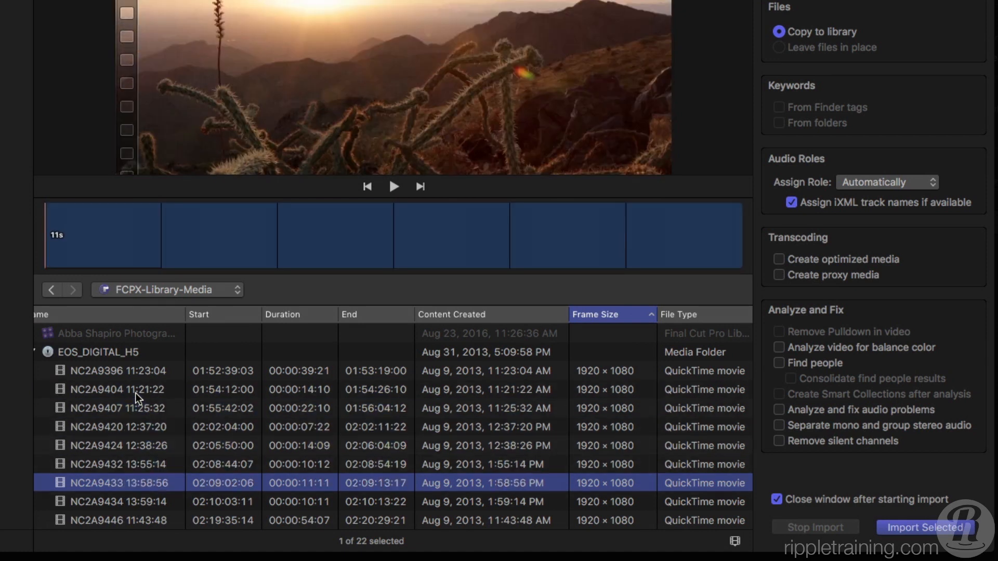
pyautogui.press('Up')
pyautogui.press('Up')
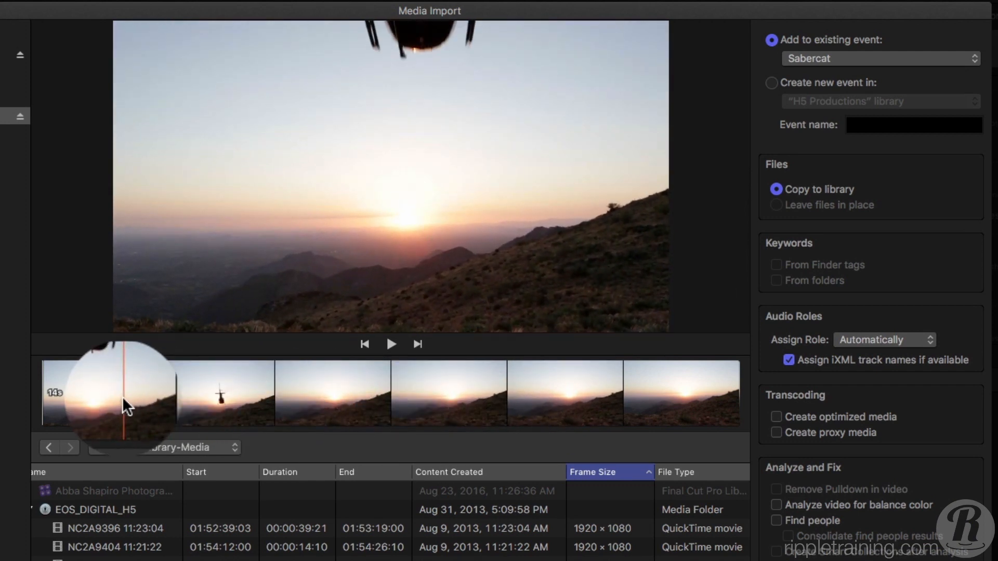
# - Preview the clips from NC2A9432 through NC2A9446, and play clip NC2A9446 briefly before pausing it
pyautogui.press('Down')
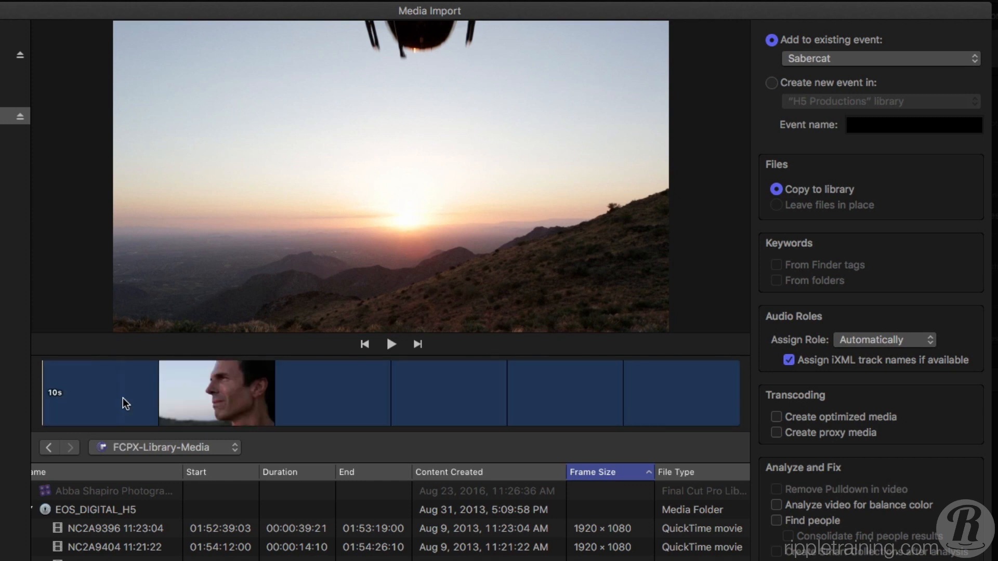
pyautogui.press('Down')
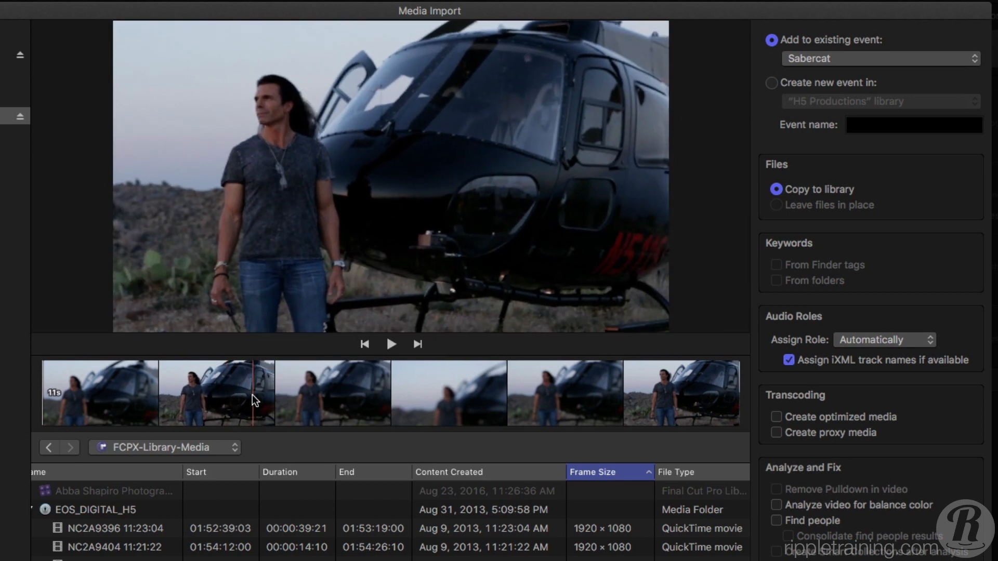
pyautogui.press('Down')
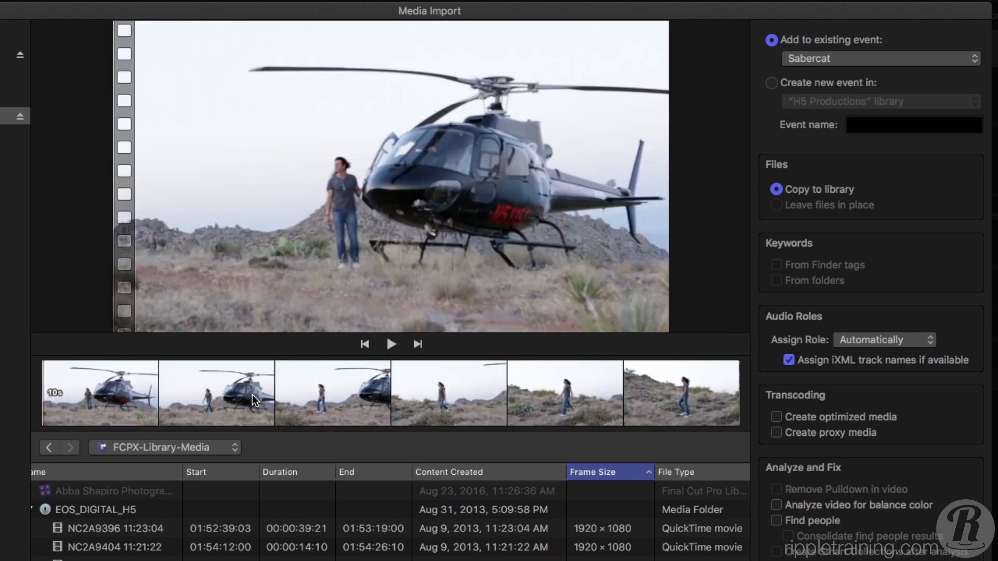
pyautogui.press('Down')
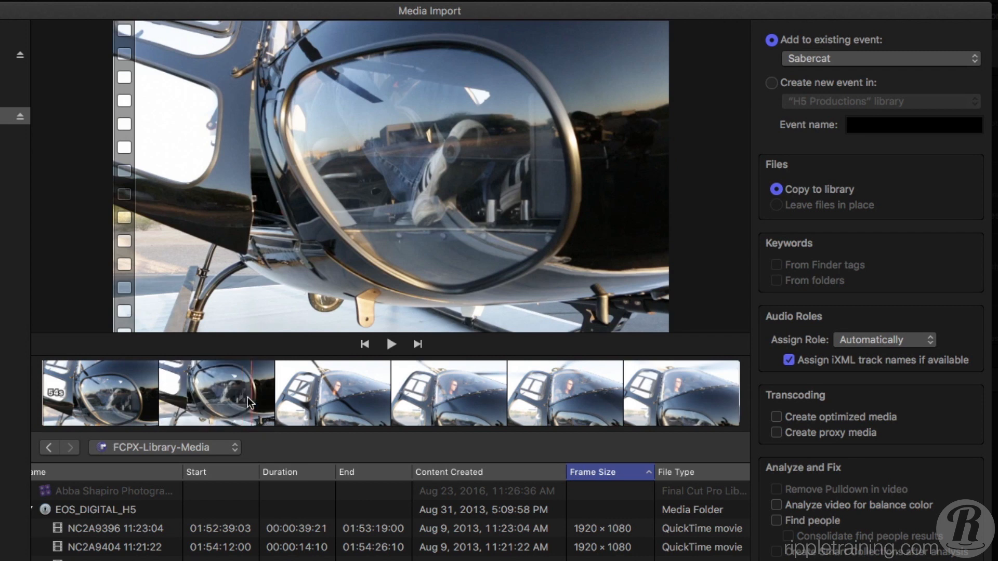
pyautogui.press('space')
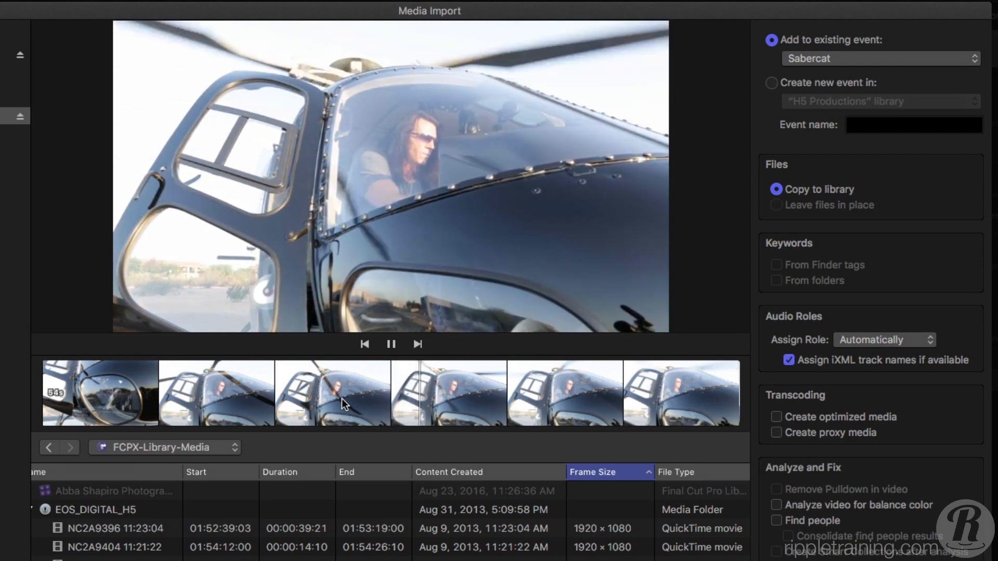
pyautogui.press('space')
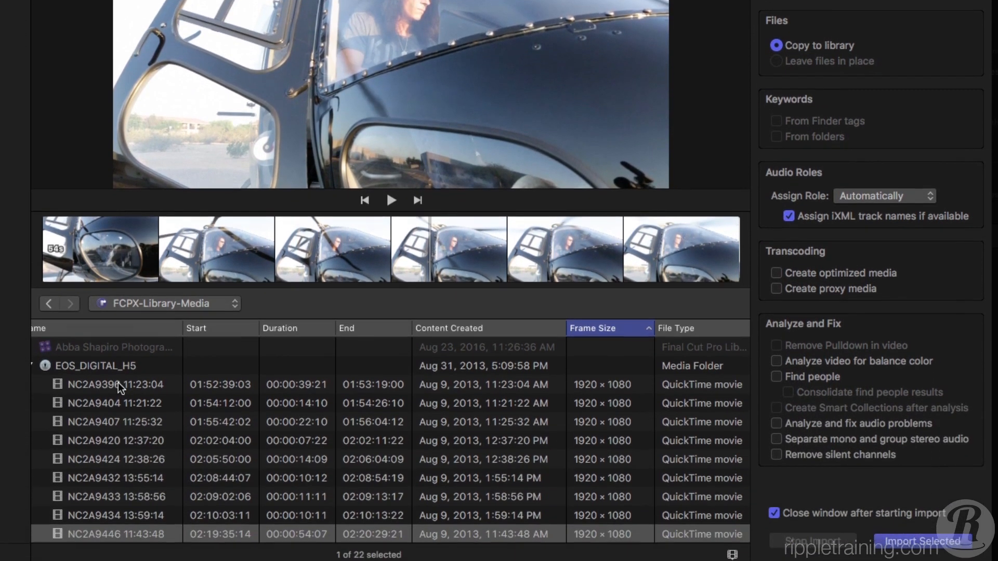
# - Select the continuous range of clips from NC2A9396 11:23:04 through NC2A9432 13:55:14
pyautogui.click(118, 385)
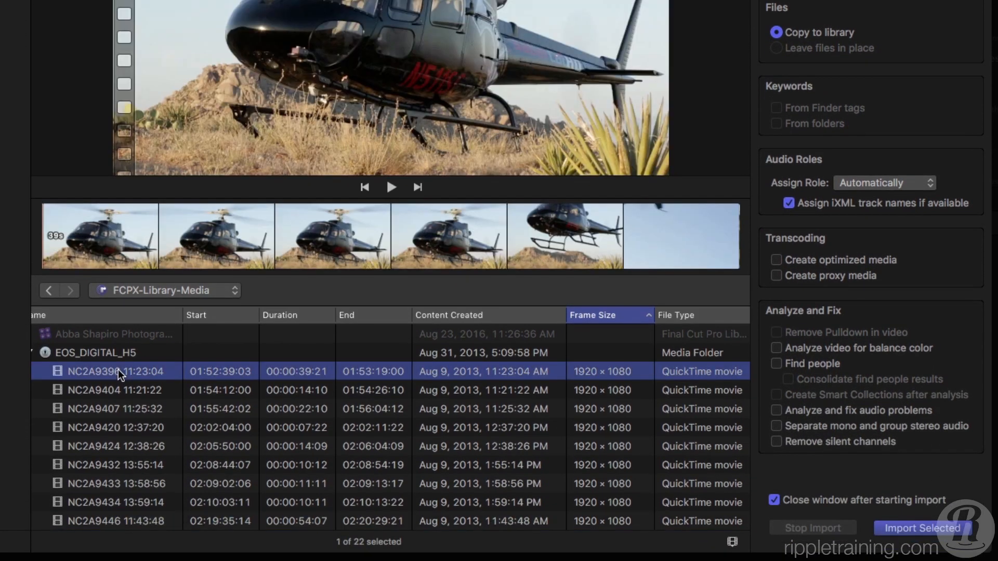
pyautogui.keyDown('shift'); pyautogui.click(102, 464); pyautogui.keyUp('shift')
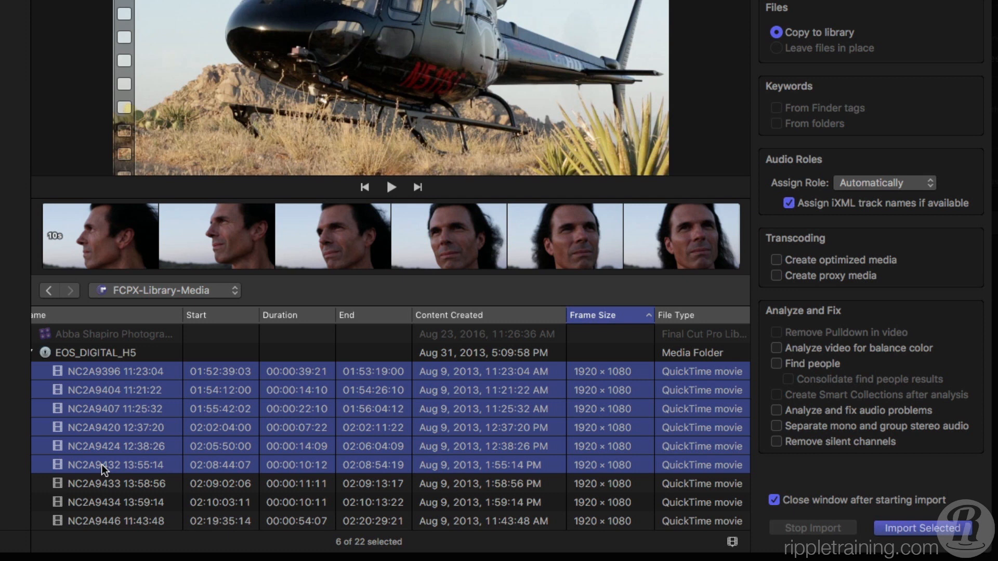
# - Select the non-adjacent clips NC2A9434, NC2A9432, NC2A9407 and NC2A9396 together
pyautogui.click(42, 502)
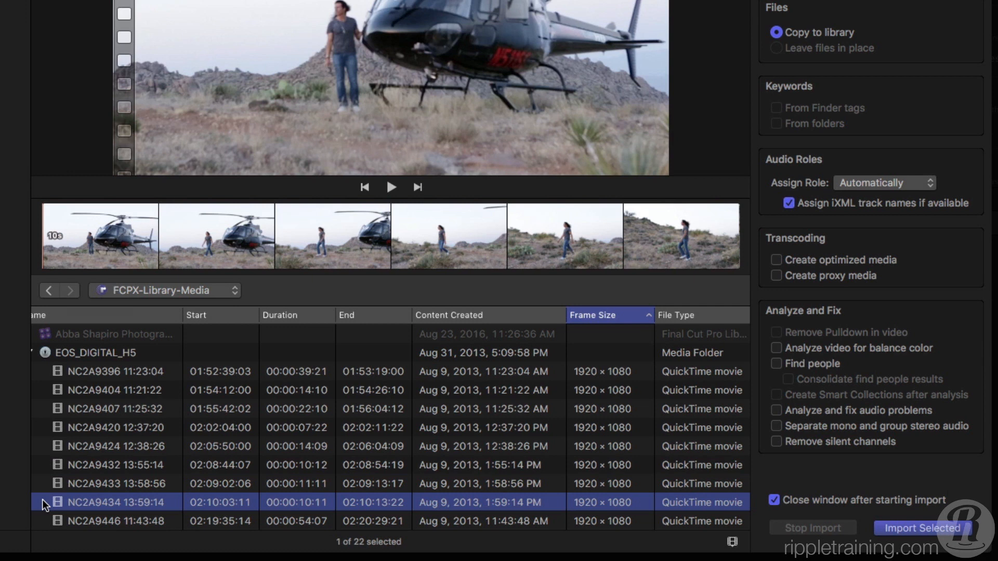
pyautogui.keyDown('super'); pyautogui.click(87, 466); pyautogui.keyUp('super')
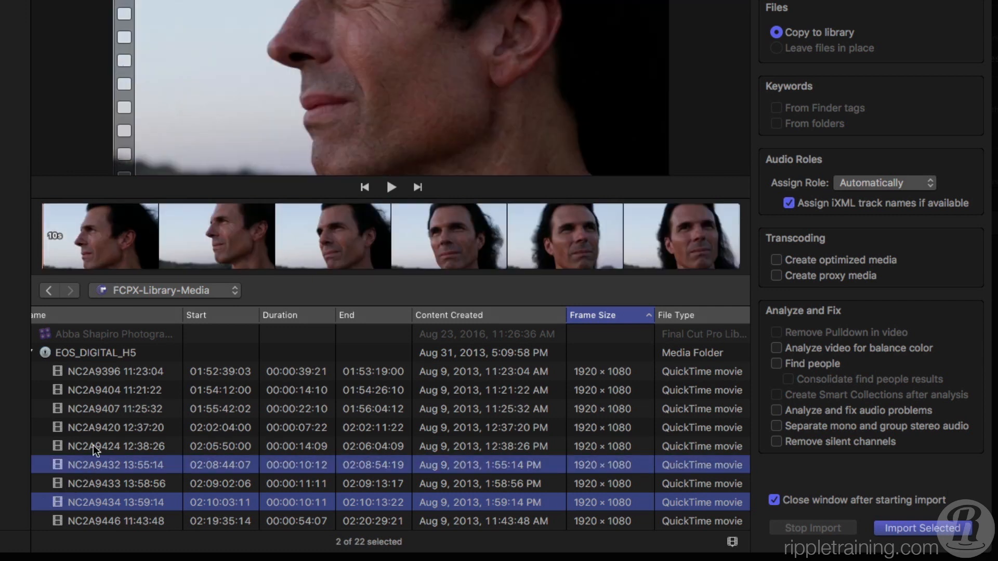
pyautogui.keyDown('super'); pyautogui.click(102, 417); pyautogui.keyUp('super')
pyautogui.keyDown('super'); pyautogui.click(107, 373); pyautogui.keyUp('super')
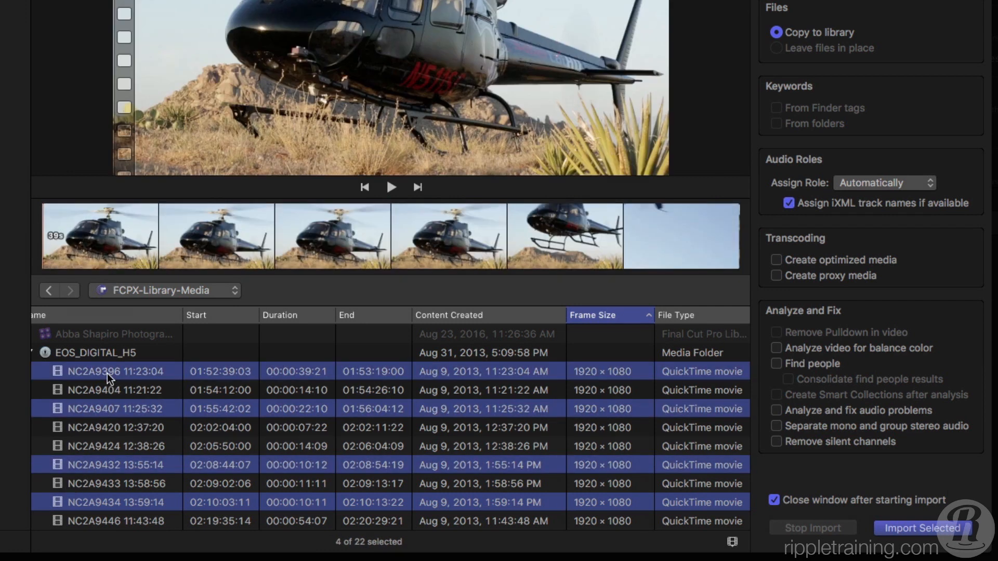
# - Clear the multiple selection and select only clip NC2A9446 11:43:48 in the EOS_DIGITAL_H5 archive
pyautogui.click(229, 344)
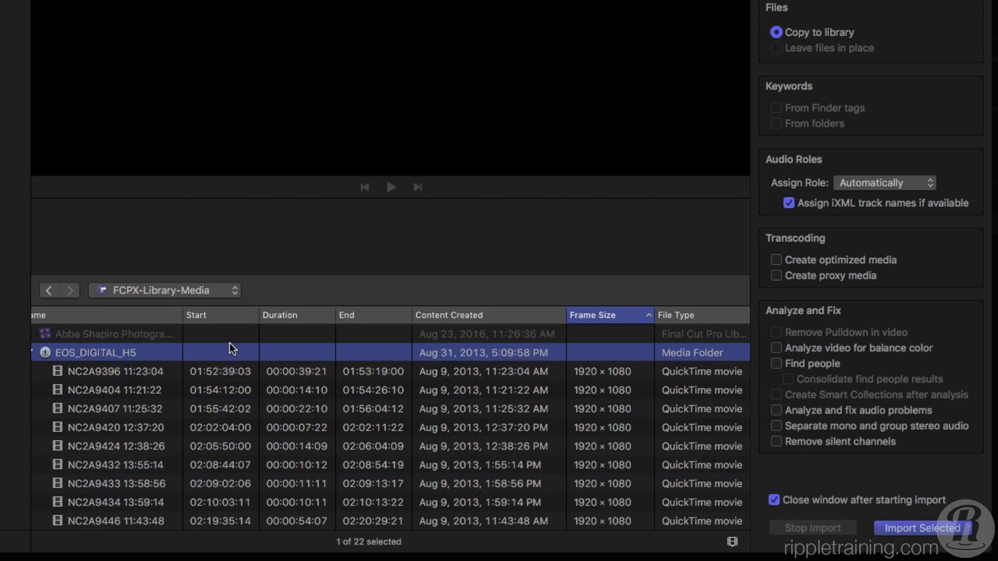
pyautogui.click(111, 373)
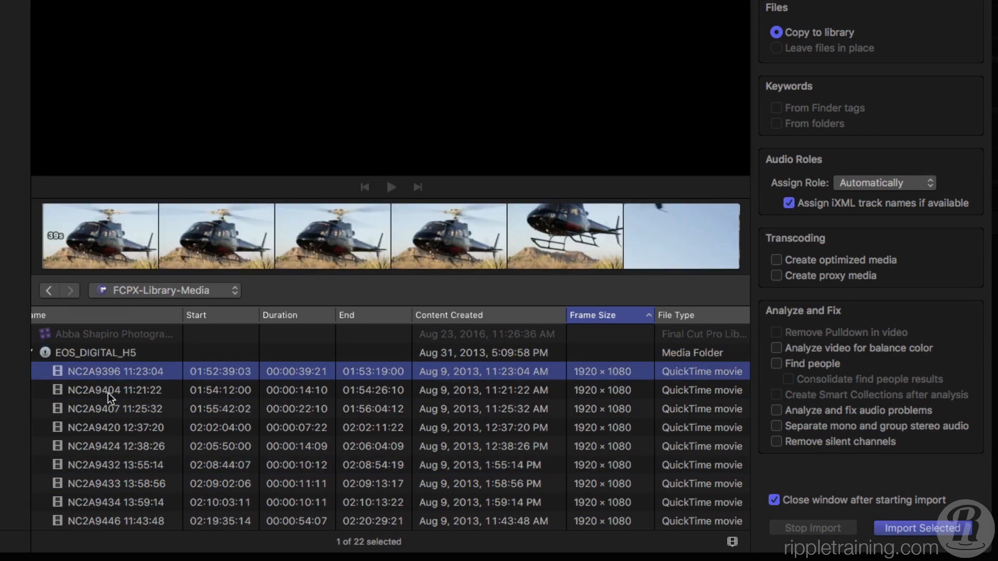
pyautogui.click(108, 392)
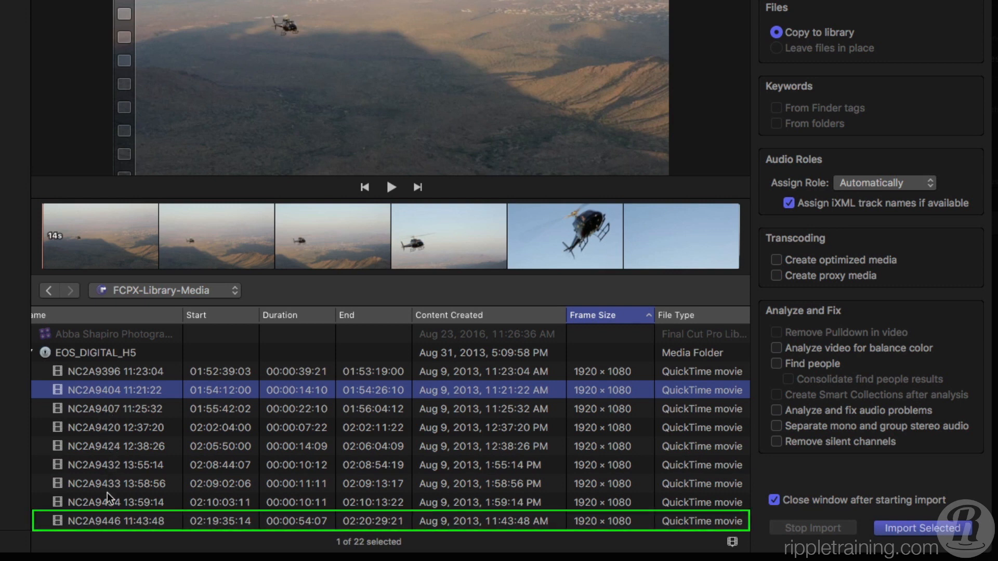
pyautogui.click(101, 521)
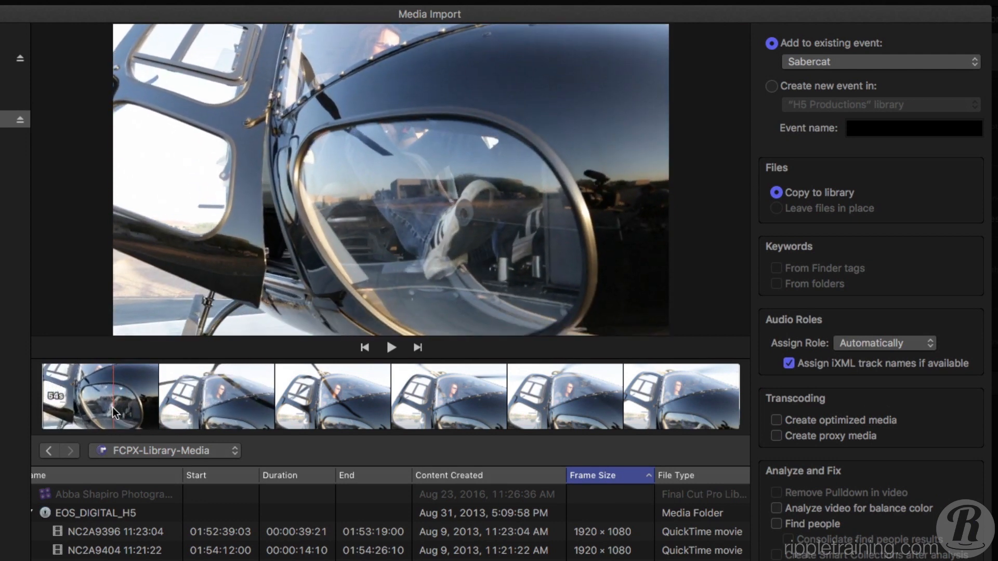
# - Mark two separate ranges on clip NC2A9446 11:43:48 using range start and end points, and clear the selected ranges
pyautogui.press('i')
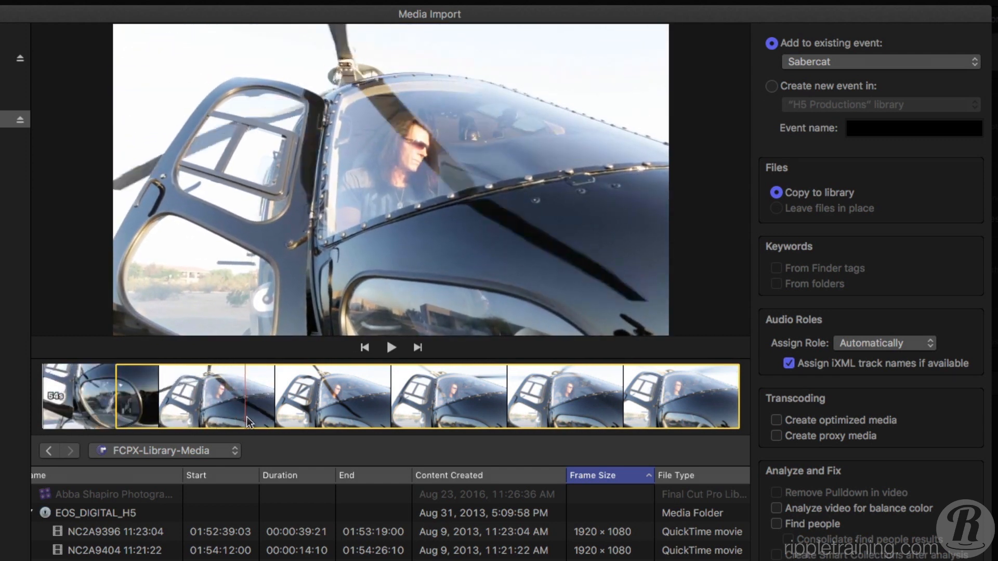
pyautogui.press('o')
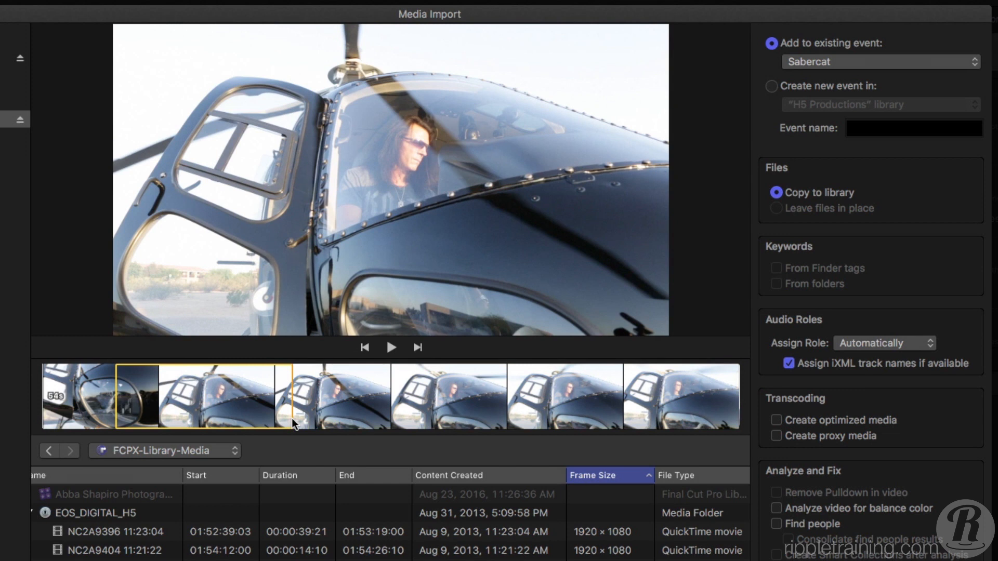
pyautogui.moveTo(292, 418); pyautogui.dragTo(336, 428)
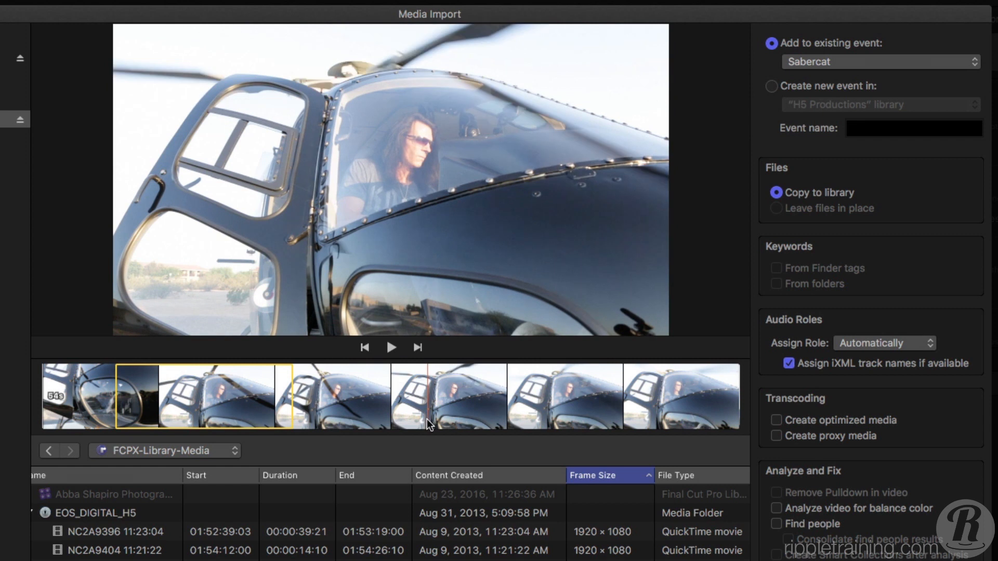
pyautogui.press('super+shift+i')
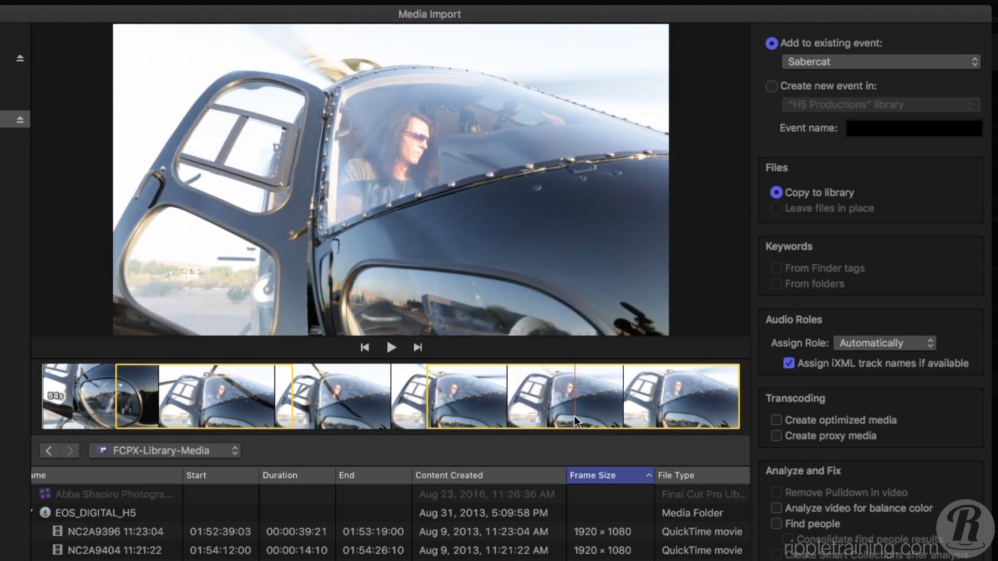
pyautogui.press('o')
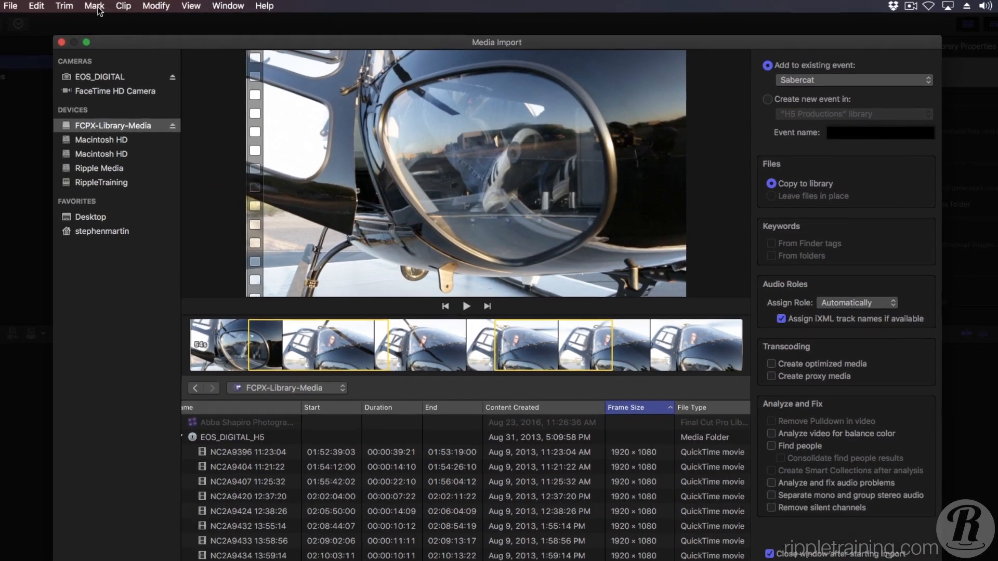
pyautogui.click(97, 7)
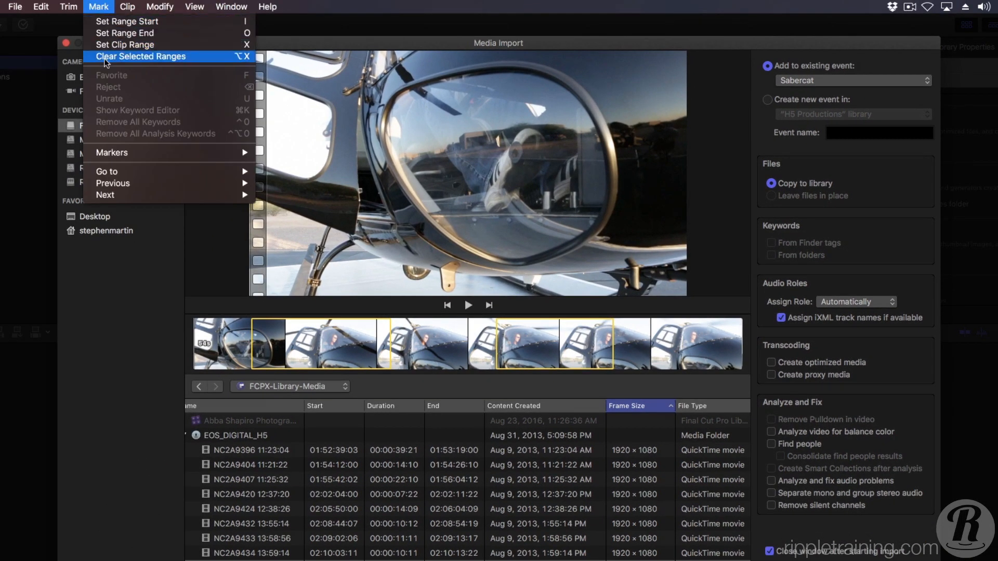
pyautogui.click(104, 57)
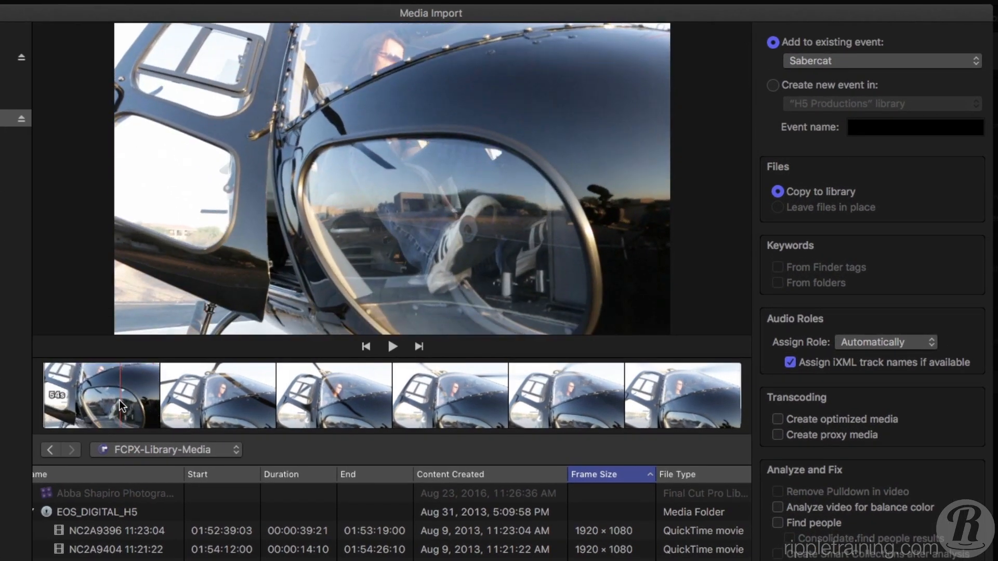
# - Sweep out two separate ranges directly on the NC2A9446 filmstrip, extend the end of the first one, and clear both
pyautogui.moveTo(120, 400); pyautogui.dragTo(310, 410)
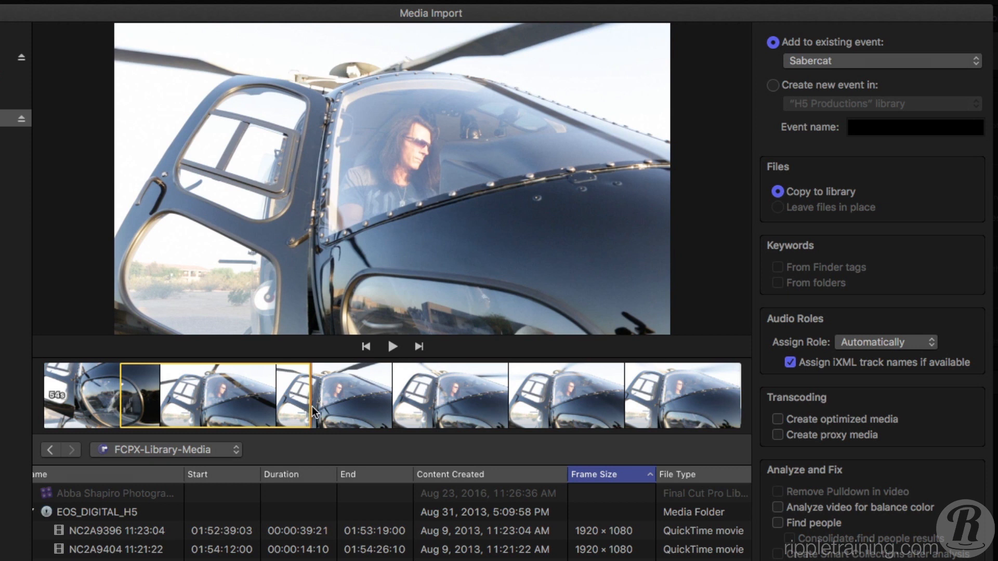
pyautogui.moveTo(312, 406)
pyautogui.mouseDown()
pyautogui.moveTo(371, 406)
pyautogui.moveTo(321, 408)
pyautogui.mouseUp()
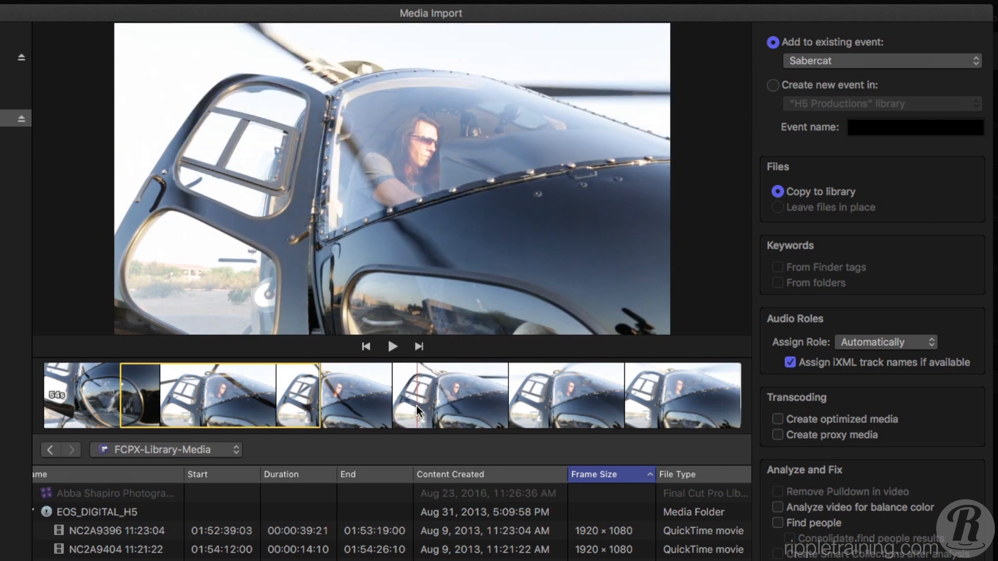
pyautogui.moveTo(416, 405); pyautogui.dragTo(547, 413)
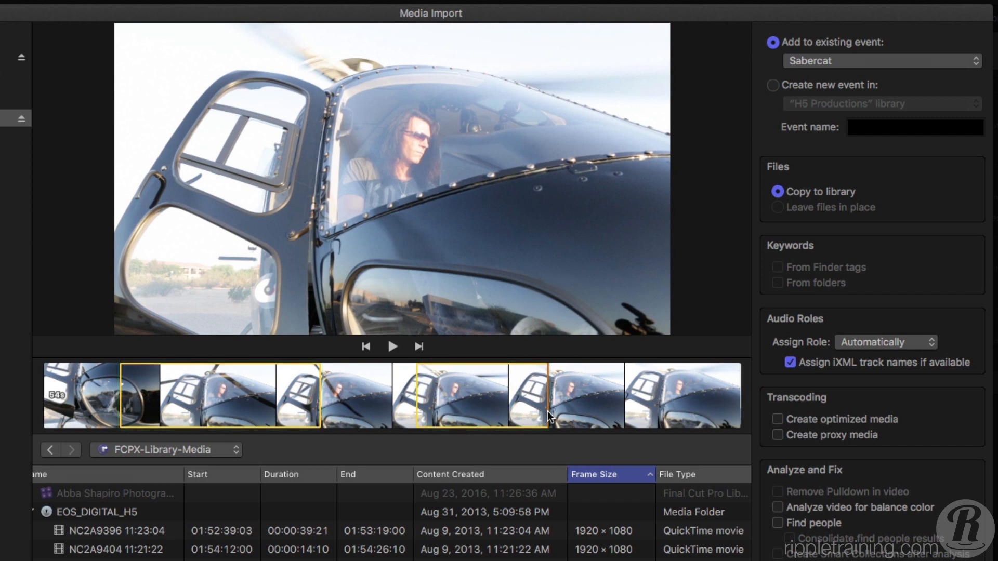
pyautogui.hotkey('alt', 'x')
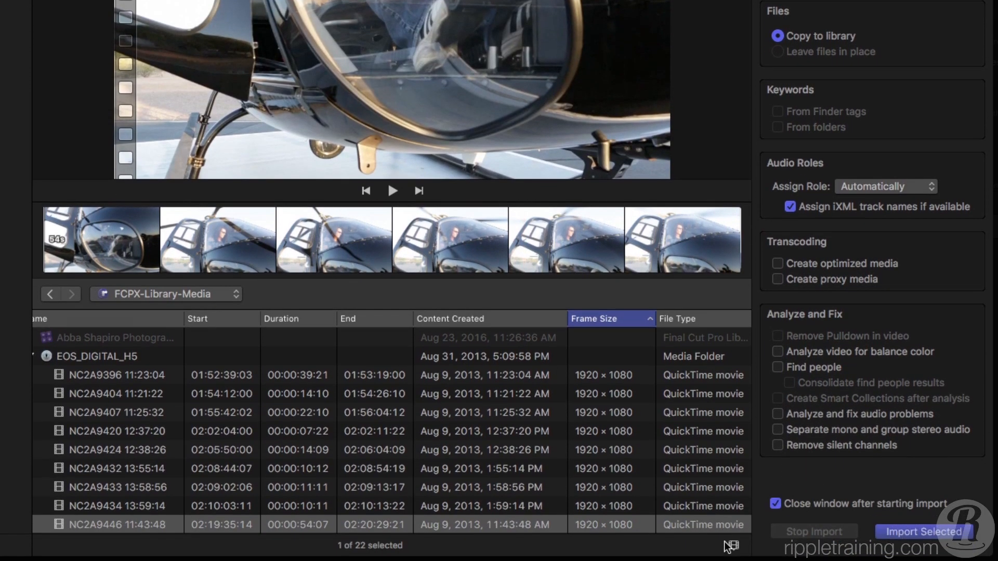
# - Show audio waveforms in the filmstrip and view them for clips NC2A9407 11:25:32 and NC2A9396 11:23:04
pyautogui.click(732, 545)
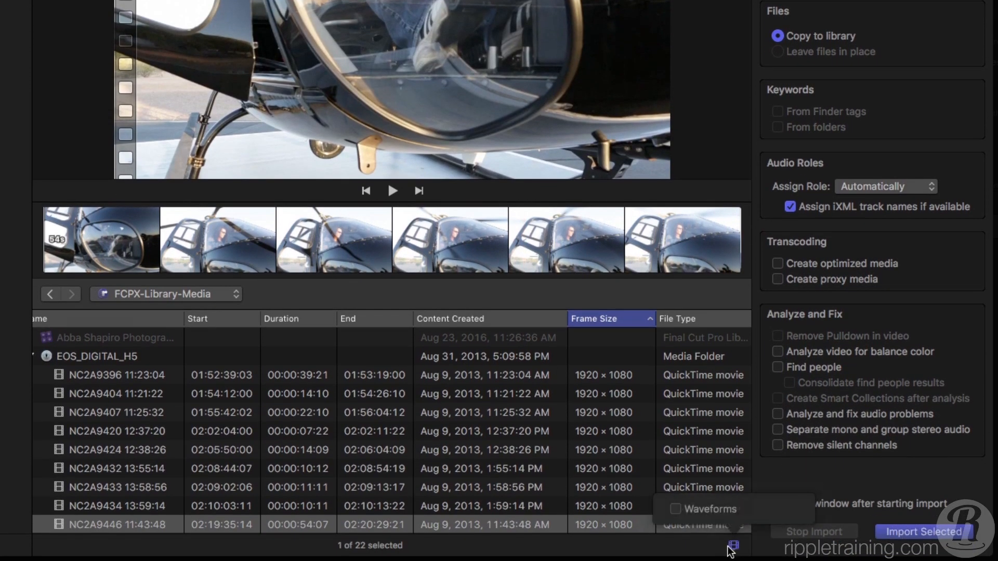
pyautogui.click(676, 510)
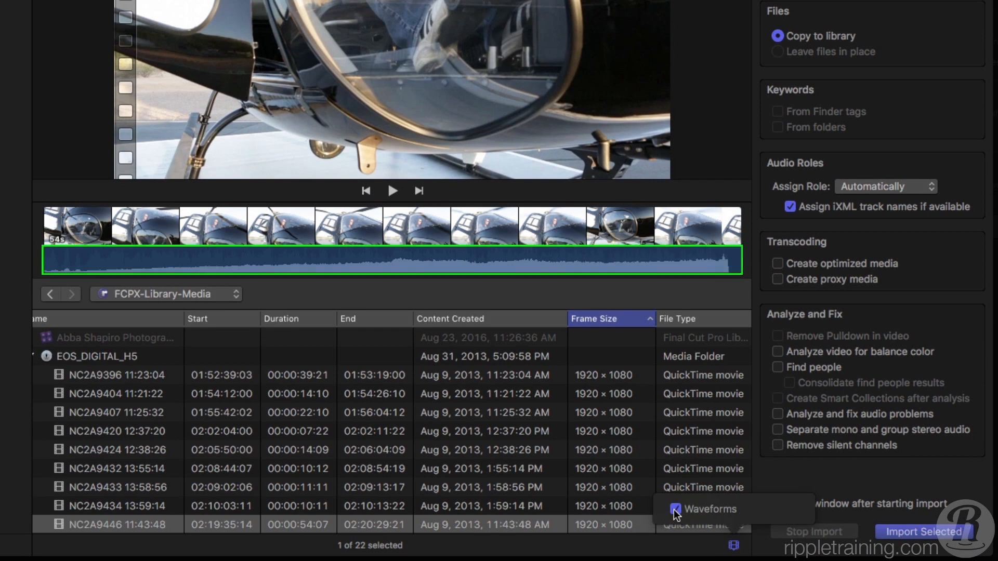
pyautogui.click(87, 412)
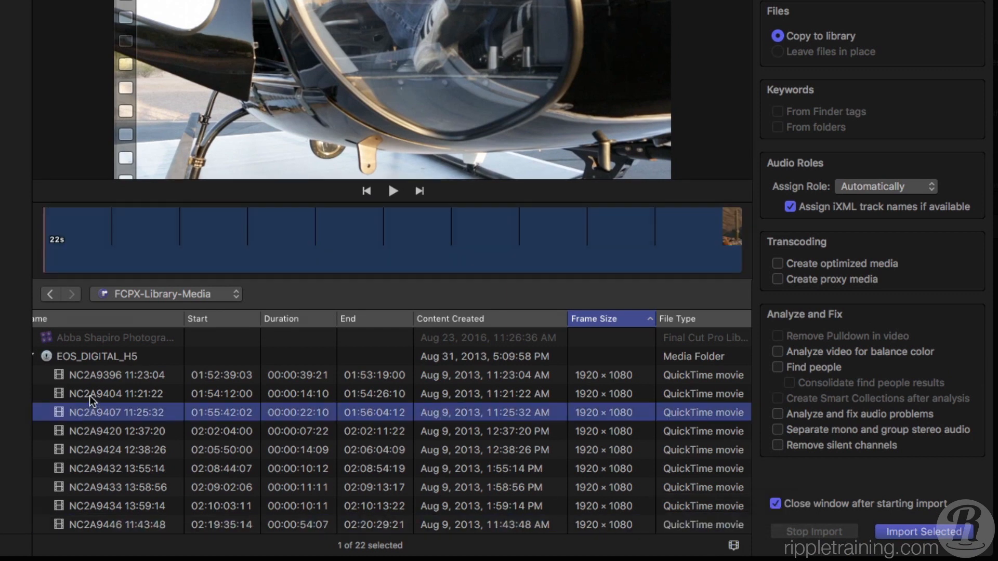
pyautogui.click(92, 378)
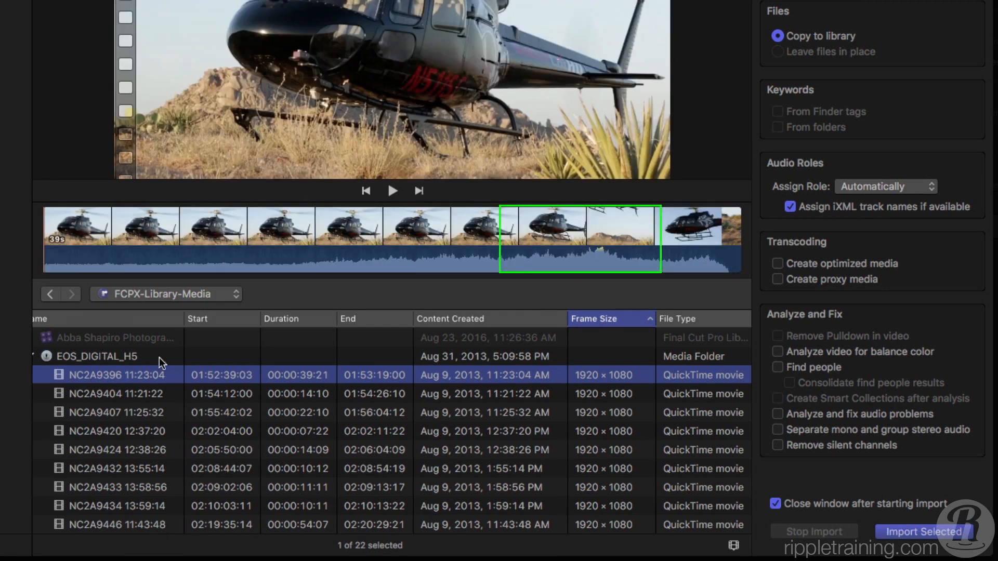
# - Sort the media list by name in ascending order
pyautogui.click(151, 322)
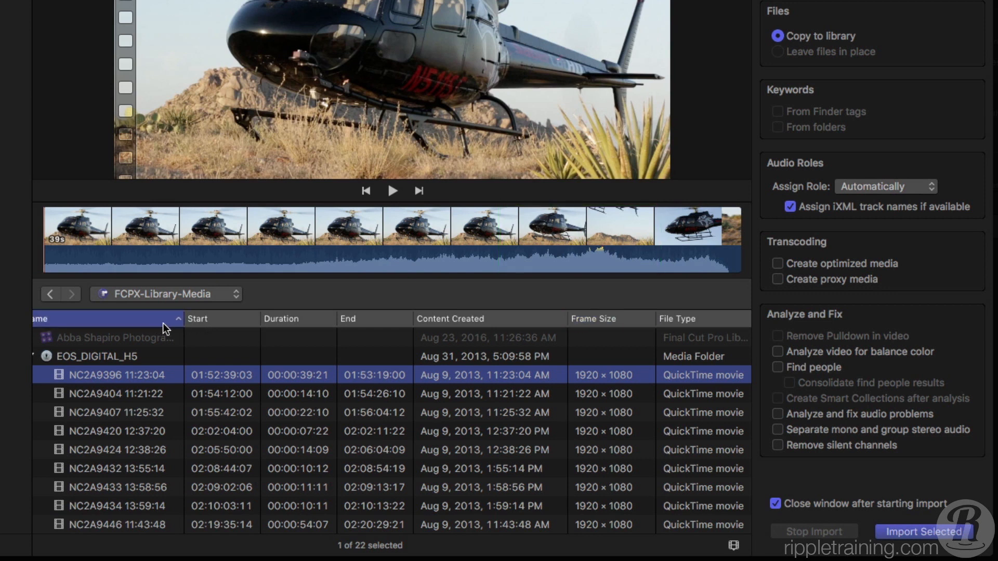
pyautogui.moveTo(539, 249); pyautogui.dragTo(585, 252)
pyautogui.moveTo(584, 408); pyautogui.dragTo(687, 409)
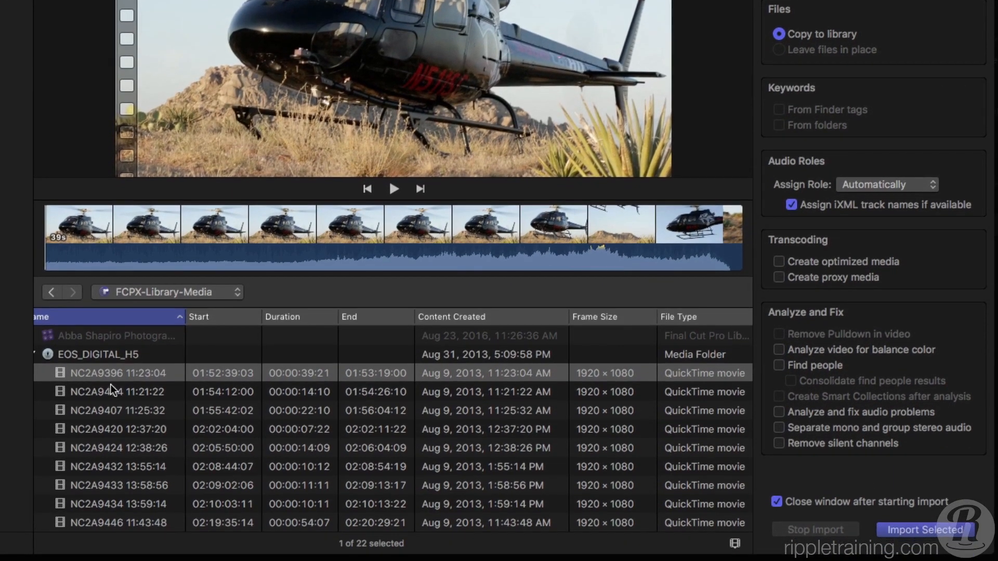
# - Select all the clips and stills in EOS_DIGITAL_H5, from NC2A9396 11:23:04 through NC2A9529
pyautogui.click(113, 378)
pyautogui.scroll(-8, 111, 379)
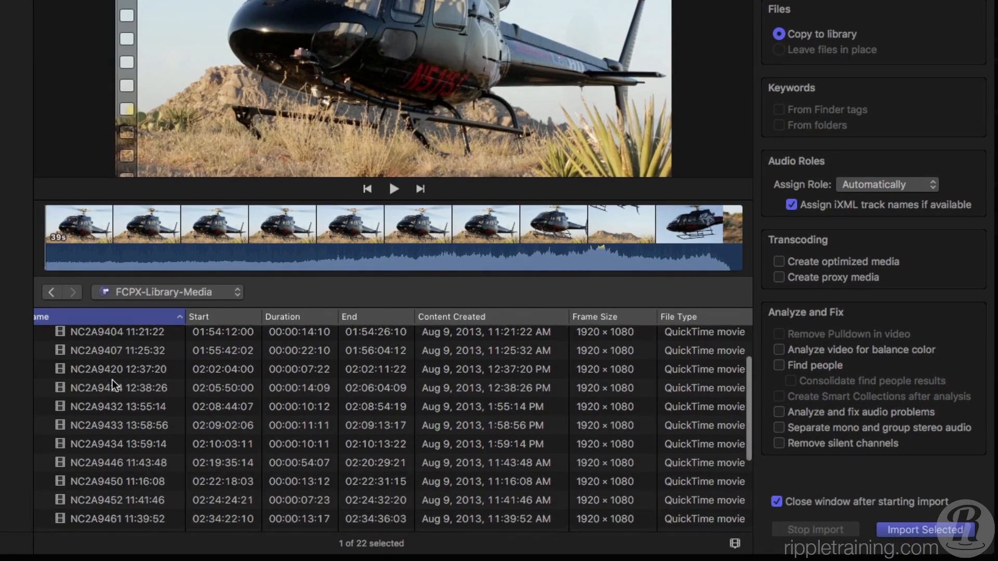
pyautogui.keyDown('shift'); pyautogui.click(83, 504); pyautogui.keyUp('shift')
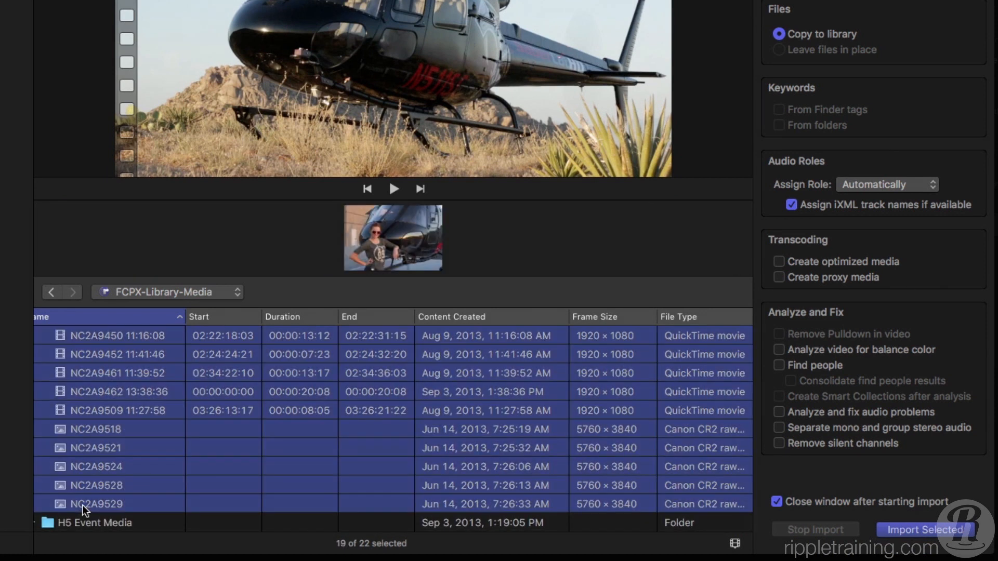
pyautogui.scroll(8, 83, 468)
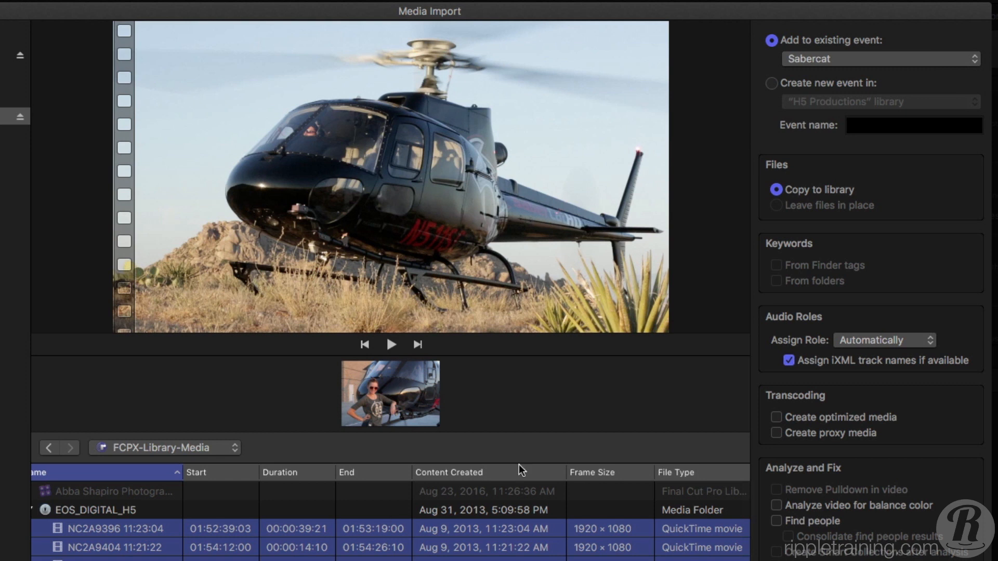
# - Enable Find people with consolidated results and Smart Collections after analysis, and import the selected media into the Sabercat event
pyautogui.click(776, 418)
pyautogui.click(777, 433)
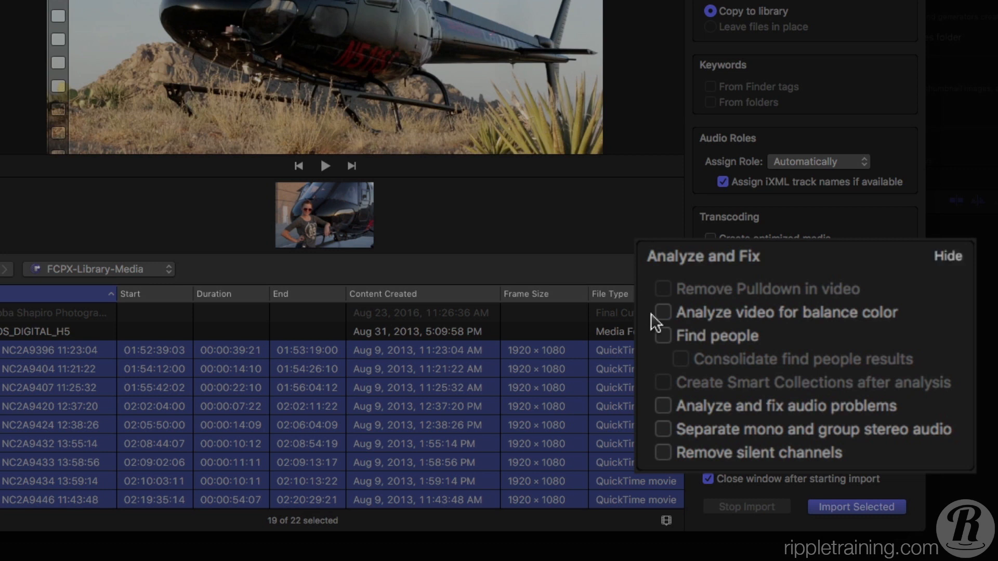
pyautogui.click(664, 336)
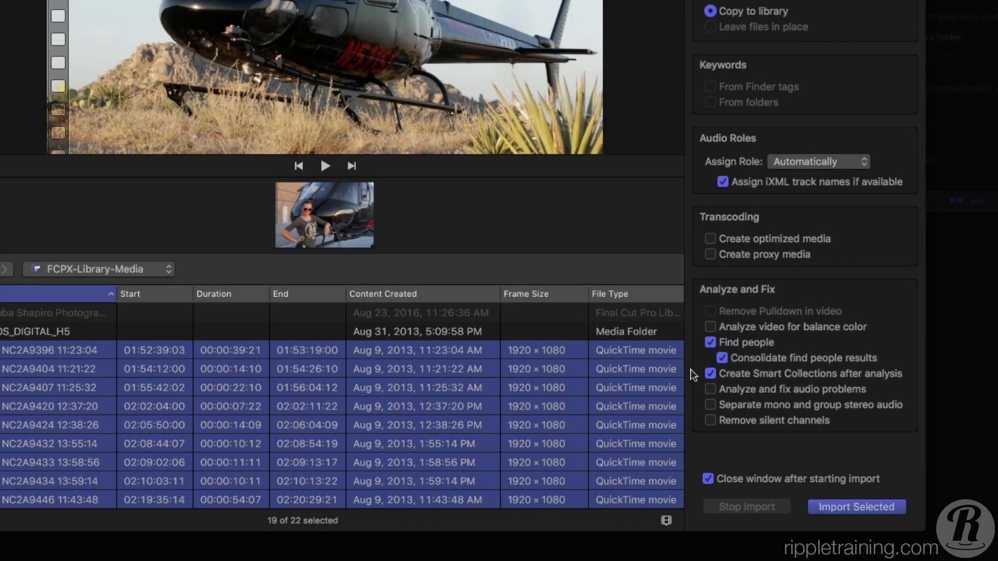
pyautogui.click(828, 508)
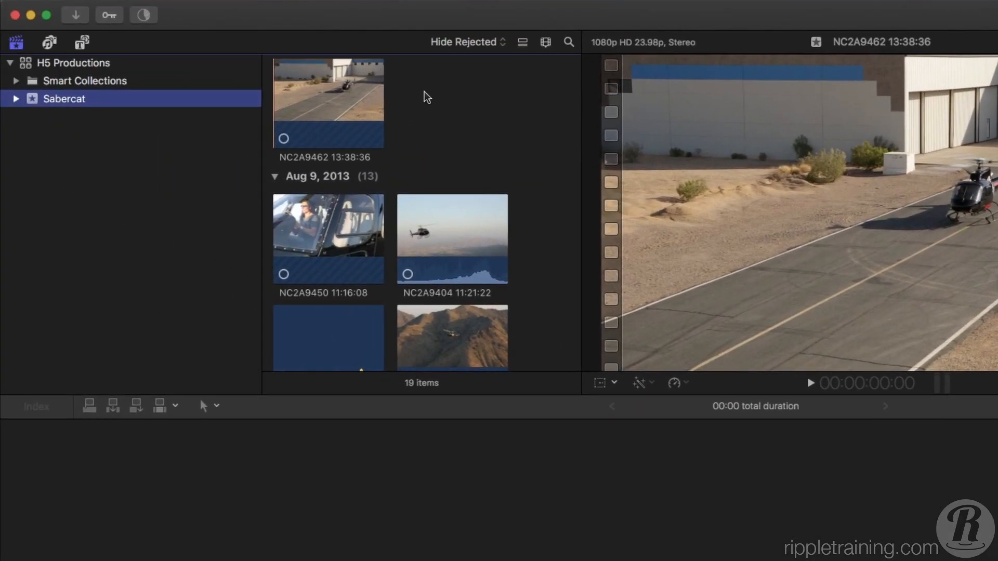
# - Look through the imported clips and examine the Transcoding and Analysis progress in the Background Tasks window
pyautogui.scroll(-5, 442, 125)
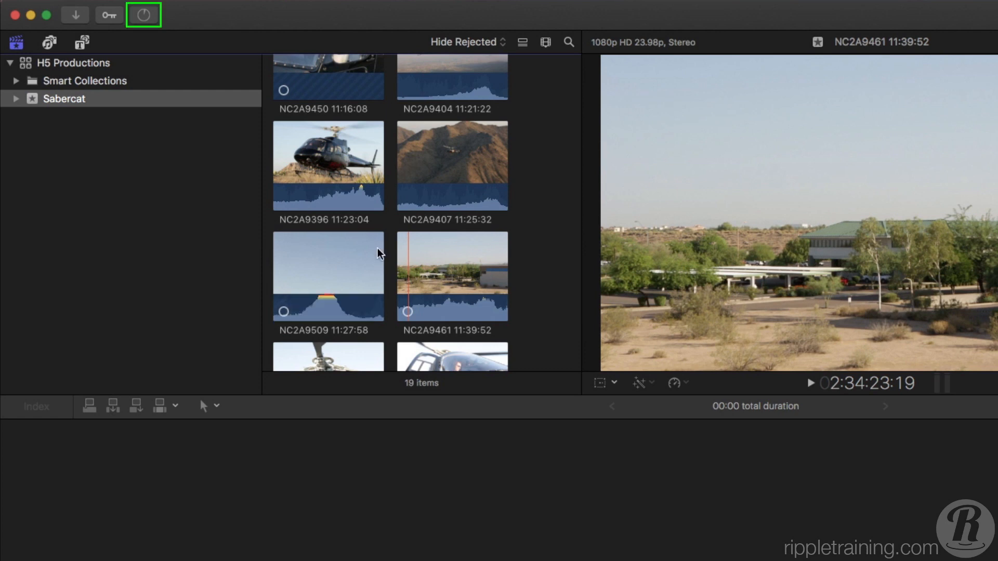
pyautogui.click(144, 14)
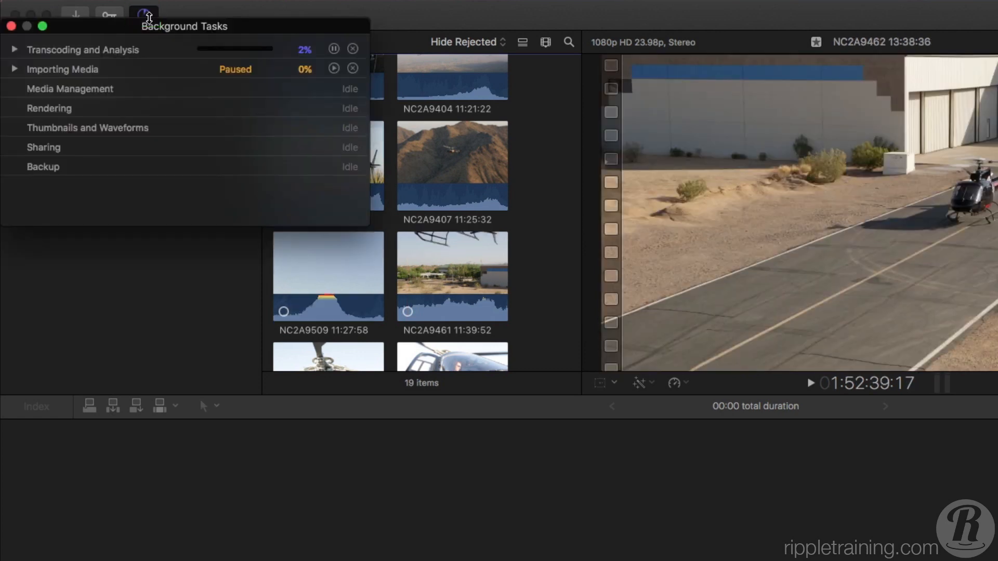
pyautogui.click(15, 50)
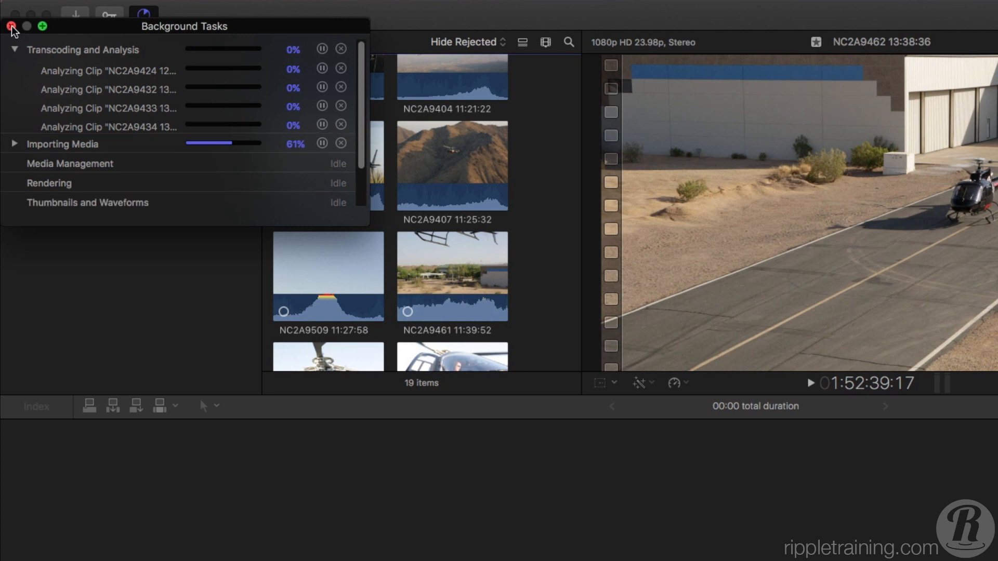
pyautogui.click(11, 26)
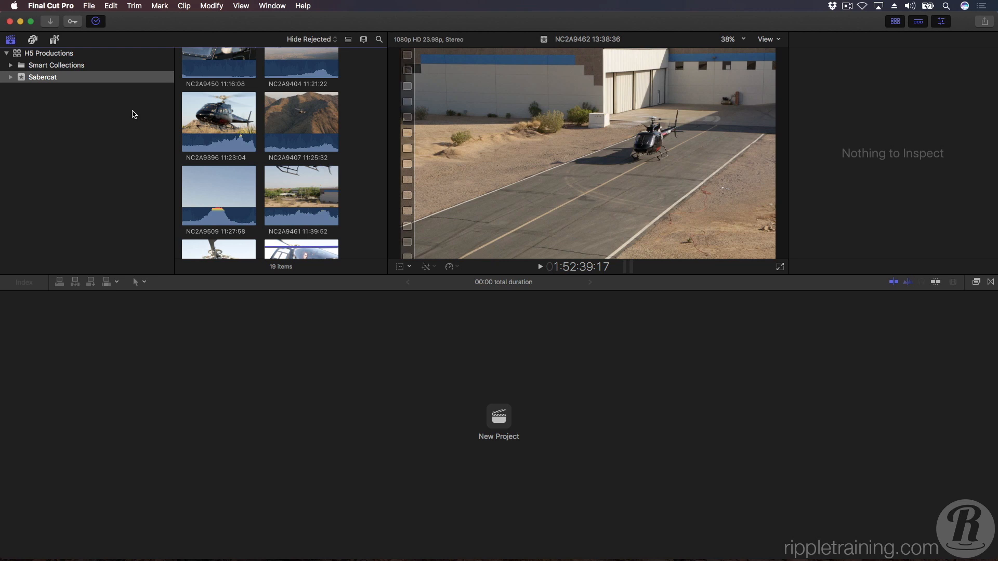
# - Archive the EOS_DIGITAL camera card to Documents as "Sabercat Archive", add the archive to Favorites, and open it in Media Import
pyautogui.press('super+i')
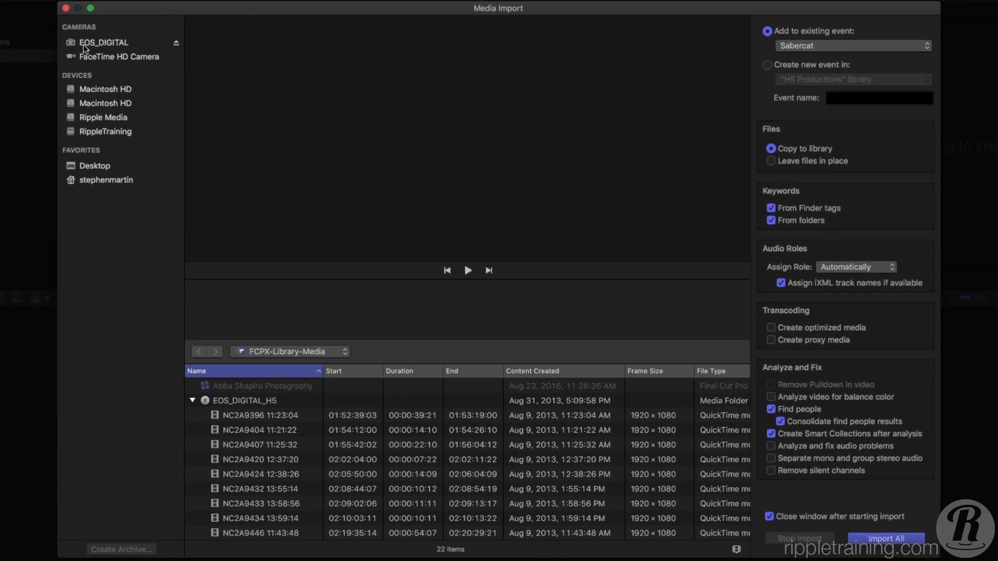
pyautogui.click(86, 42)
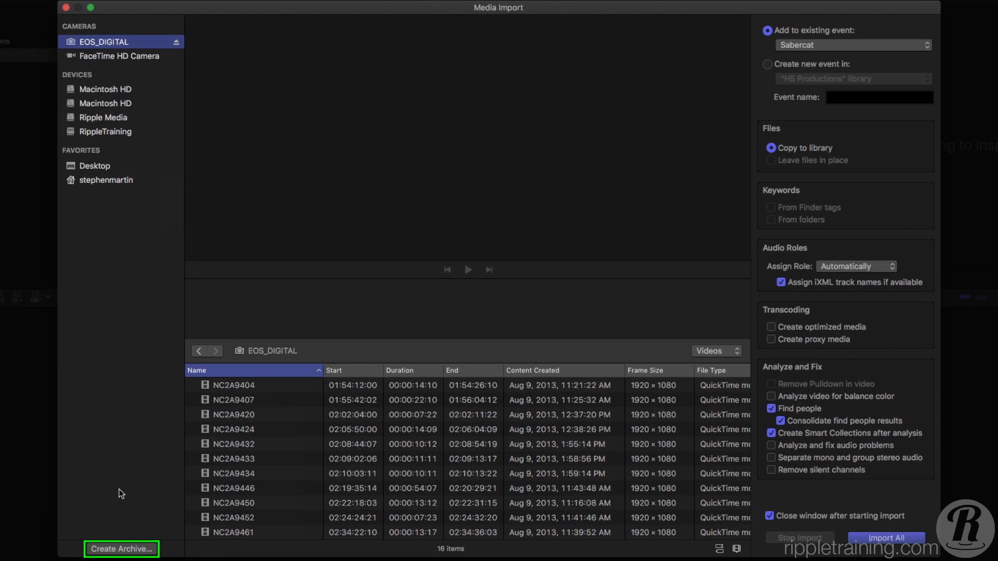
pyautogui.click(120, 550)
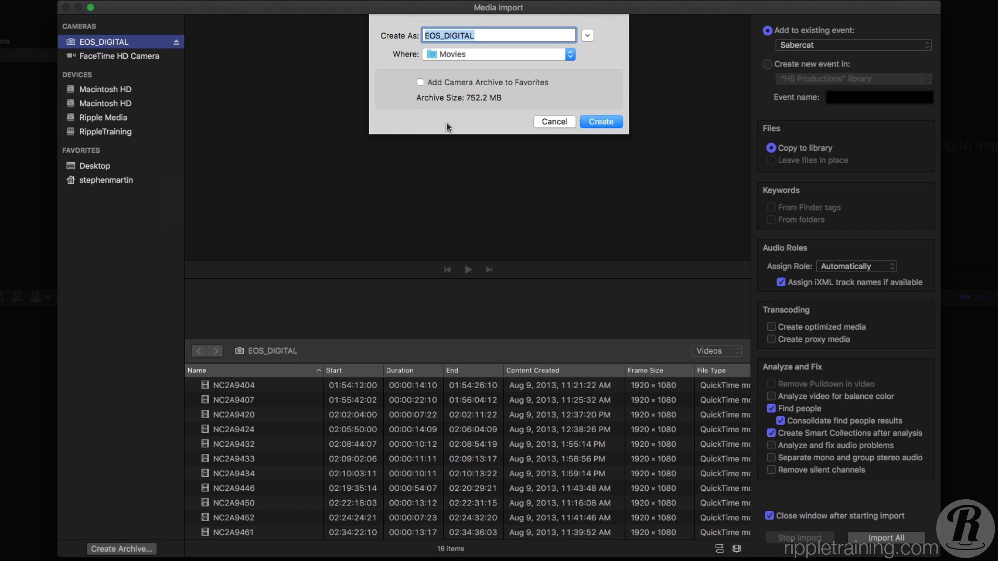
pyautogui.click(492, 55)
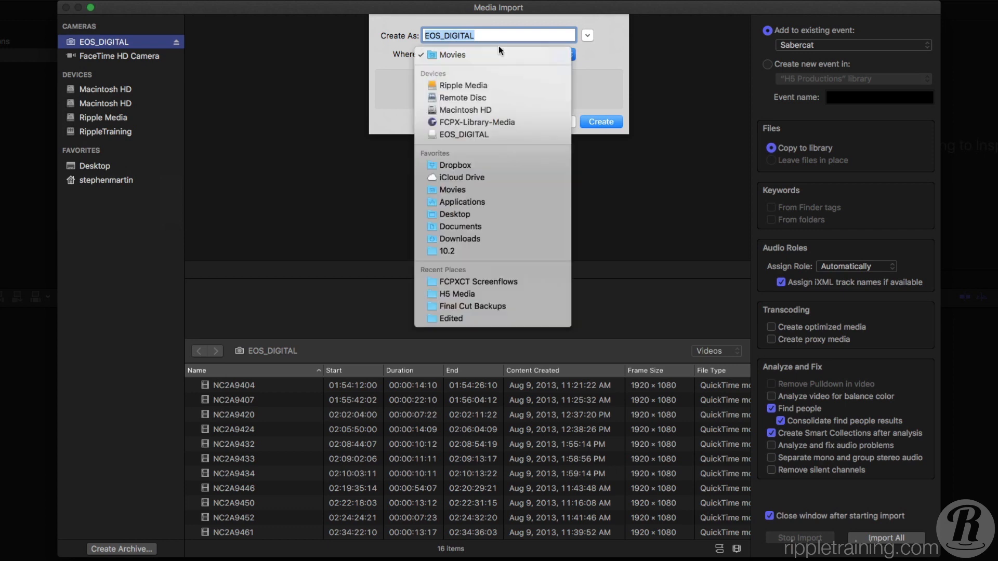
pyautogui.click(475, 228)
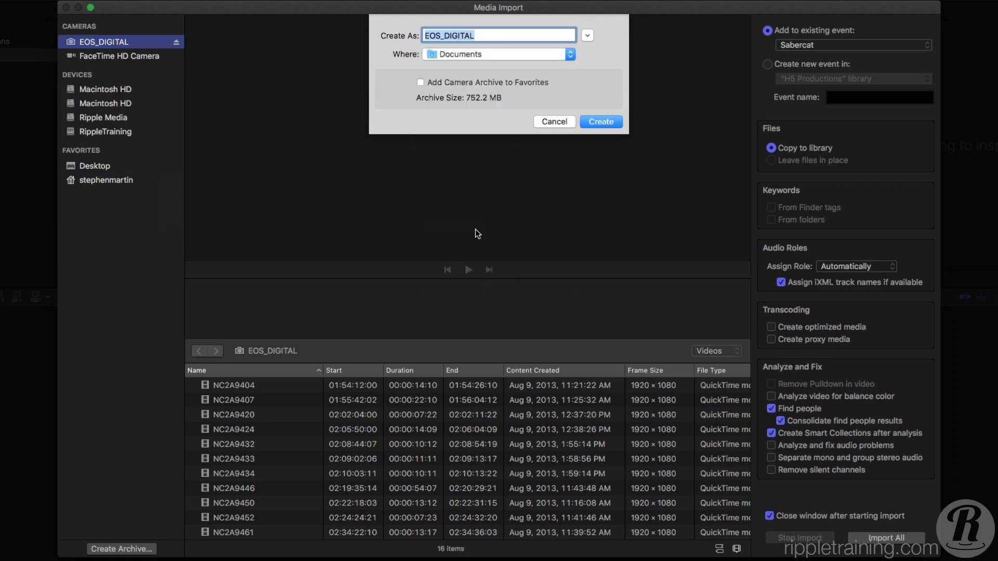
pyautogui.write('Sabercat Archive')
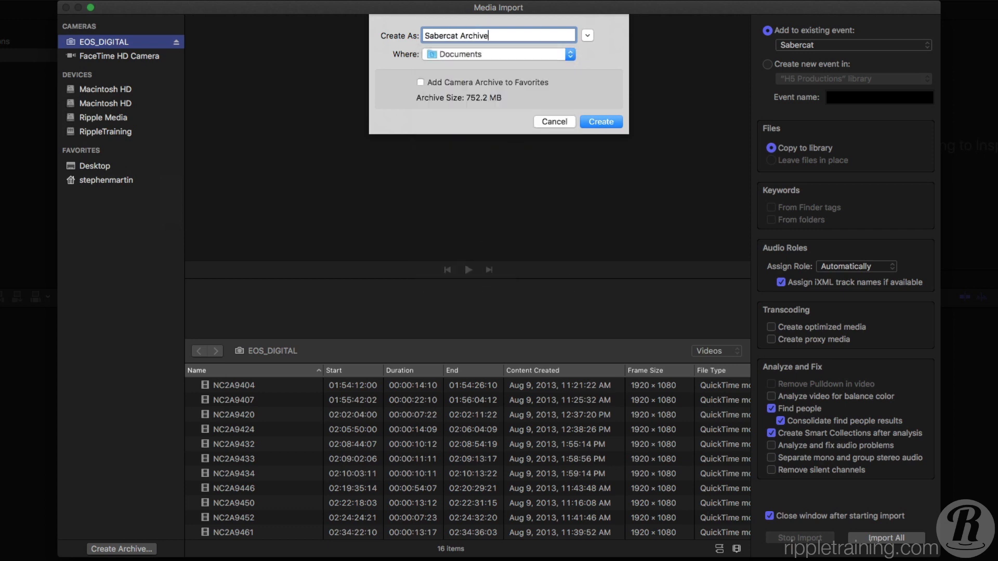
pyautogui.click(420, 83)
pyautogui.click(597, 123)
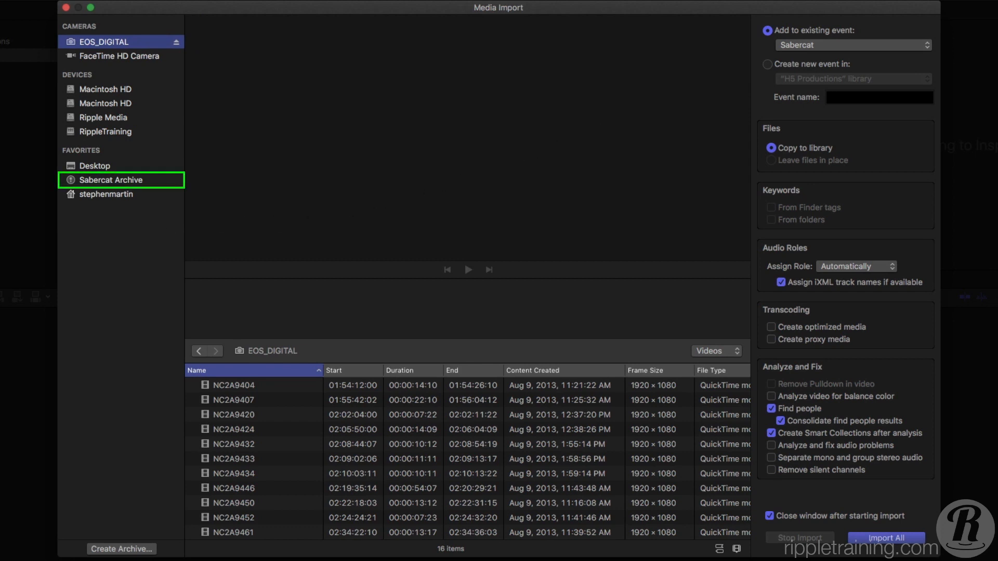
pyautogui.click(111, 180)
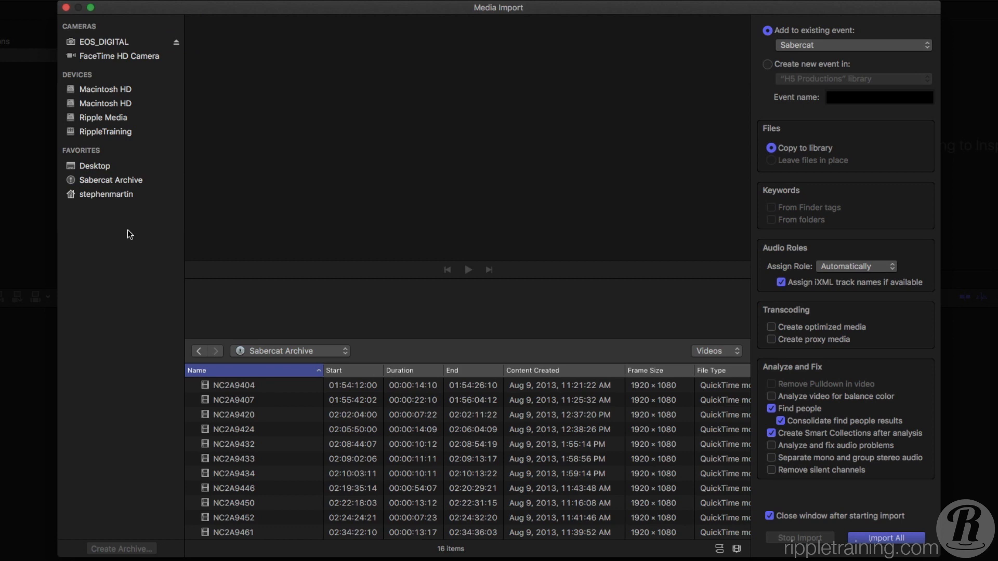
# - Preview the clips in the Sabercat Archive one after another, from NC2A9407 down to NC2A9452
pyautogui.click(226, 394)
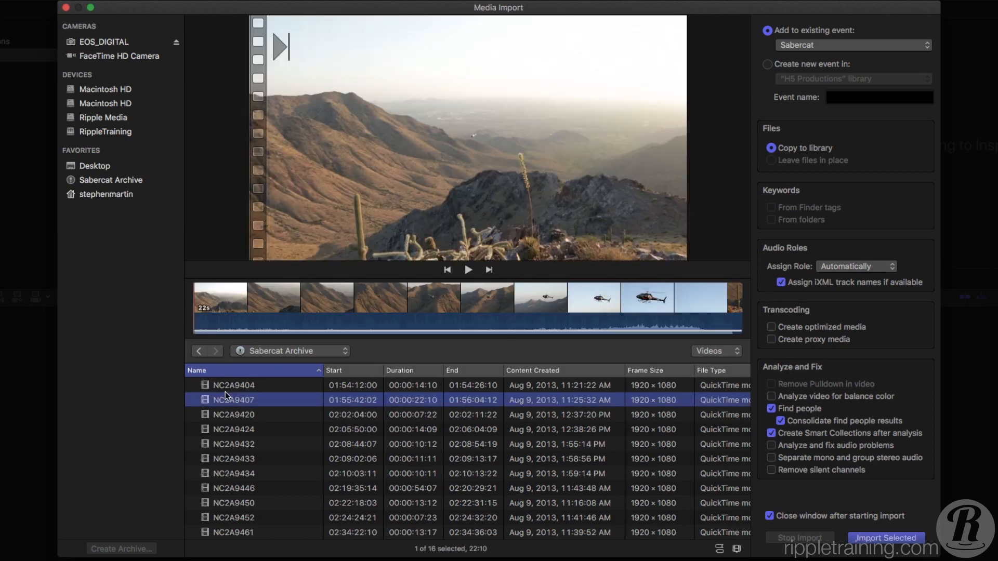
pyautogui.press('Down')
pyautogui.press('Down')
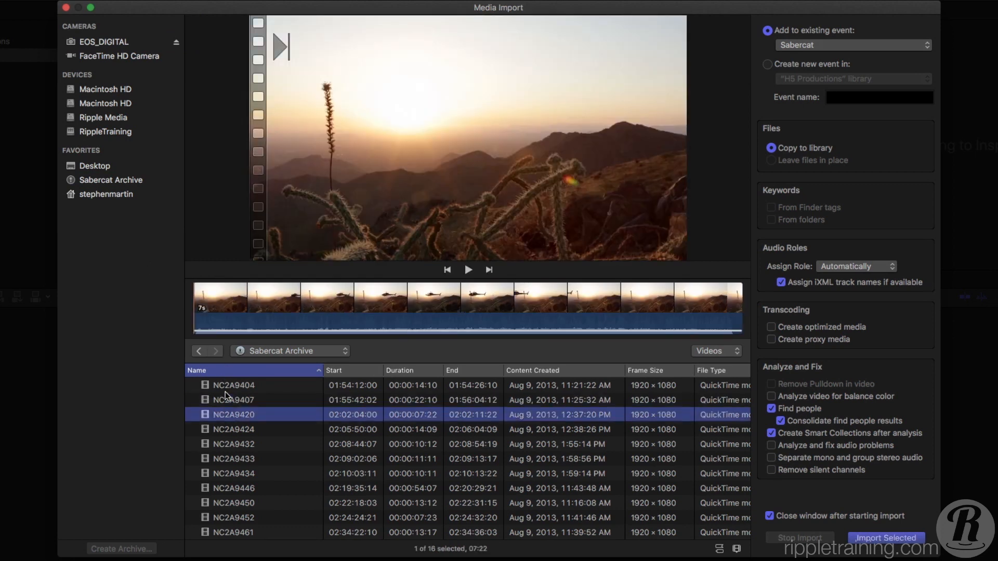
pyautogui.press('Down')
pyautogui.press('Down')
pyautogui.press('Down')
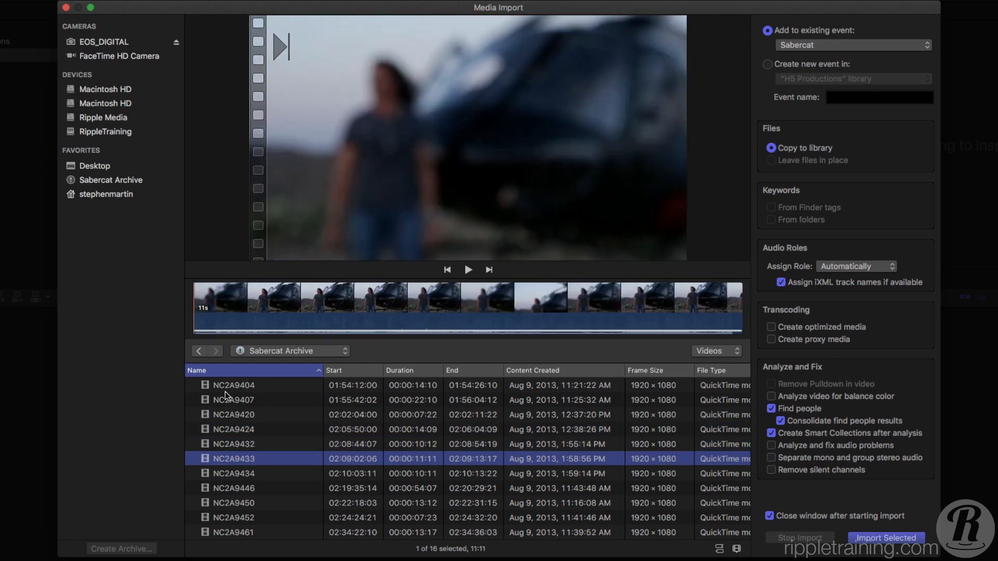
pyautogui.press('Down')
pyautogui.press('Down')
pyautogui.press('Down')
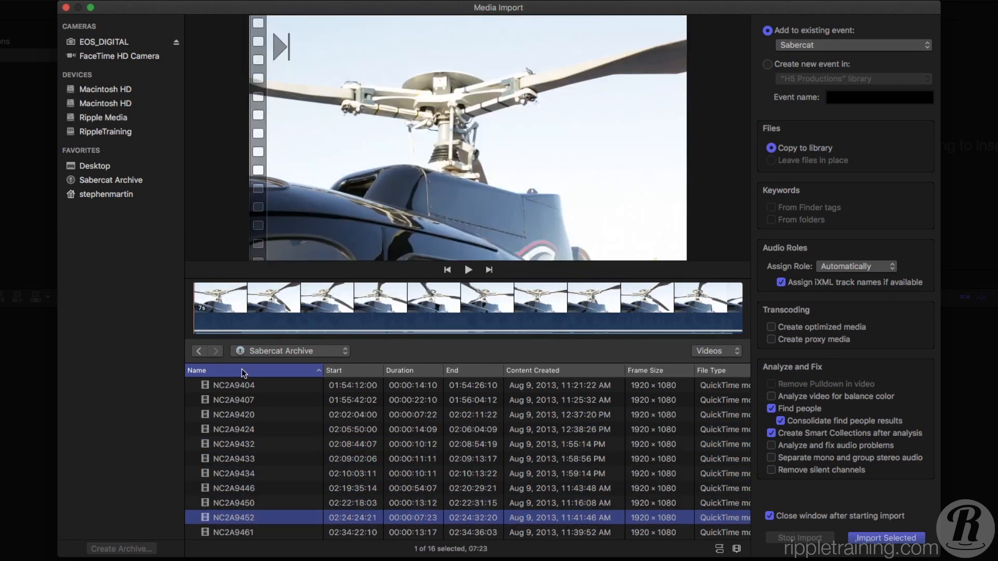
# - Mark a range about 4 seconds long around the middle of clip NC2A9452 in its filmstrip
pyautogui.click(287, 307)
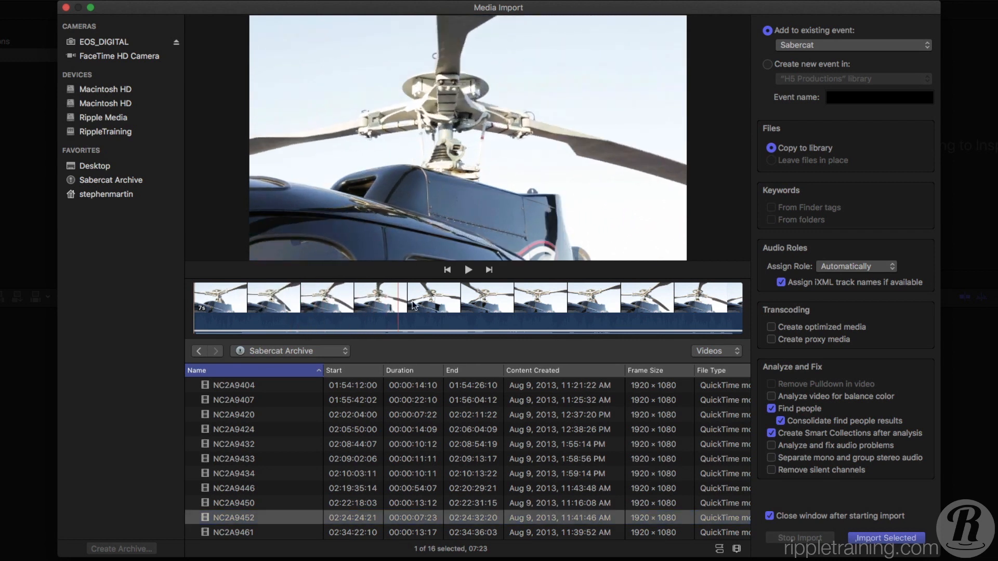
pyautogui.moveTo(321, 313); pyautogui.dragTo(549, 334)
pyautogui.moveTo(602, 337); pyautogui.dragTo(603, 338)
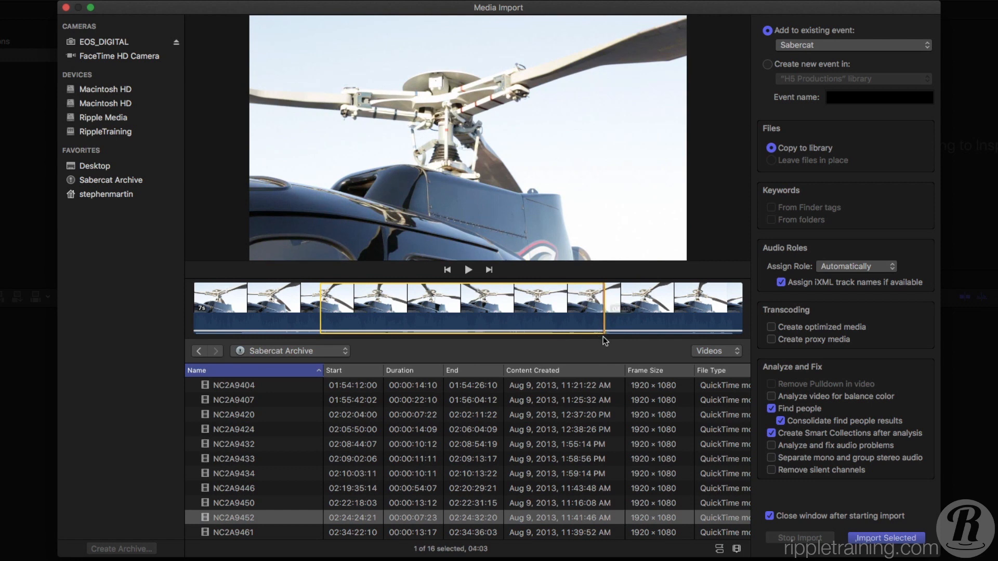